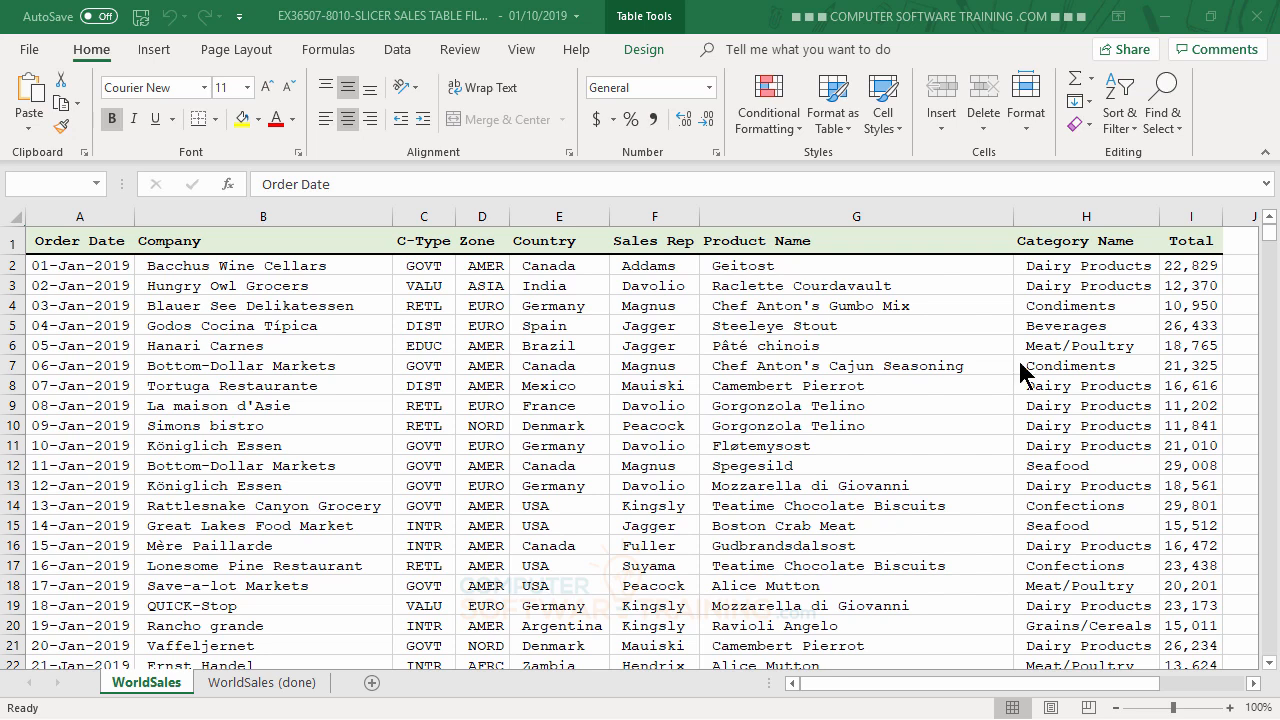
Step: Convert the sales data range A1:I366 on the WorldSales sheet into a table with headers
left_click(319, 343)
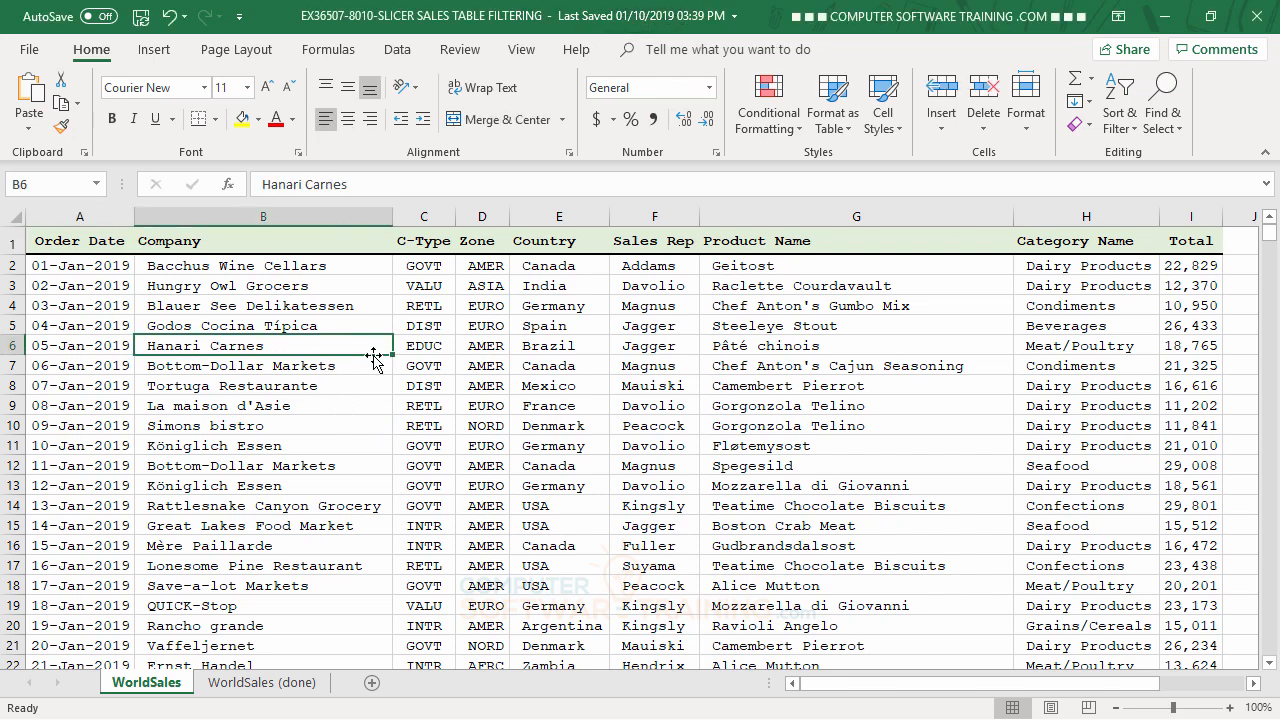
left_click(152, 50)
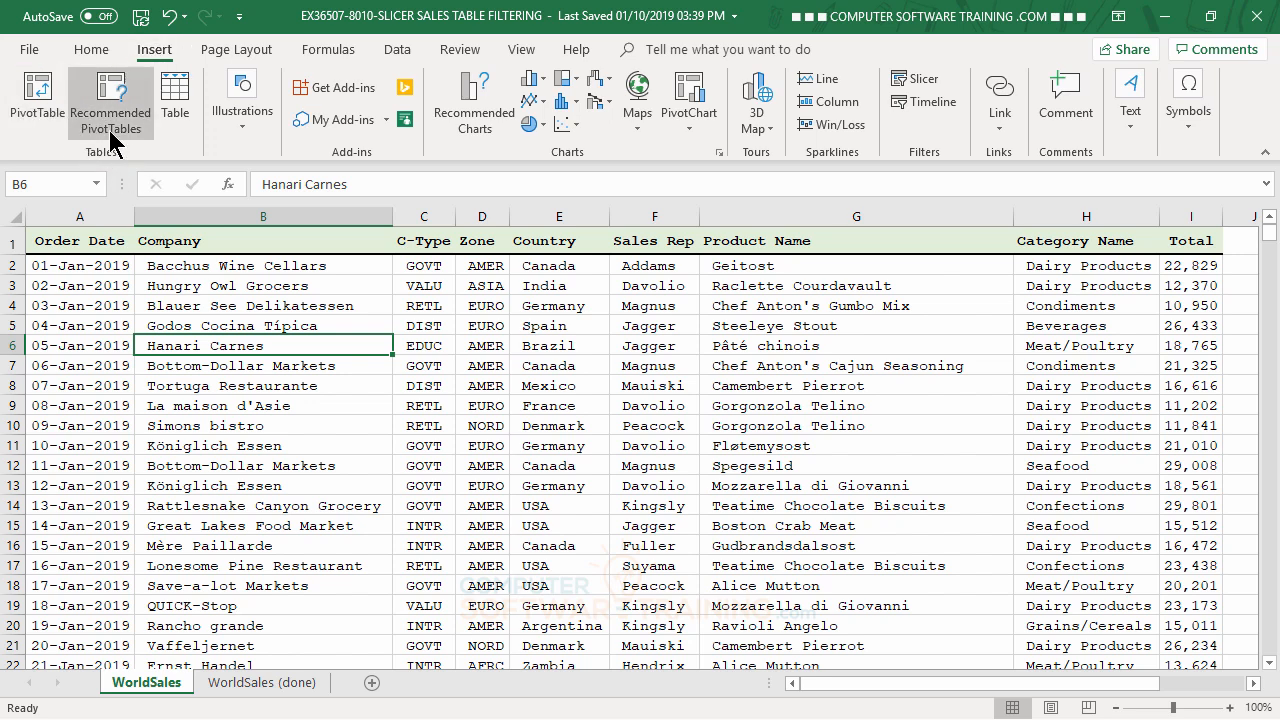
left_click(171, 96)
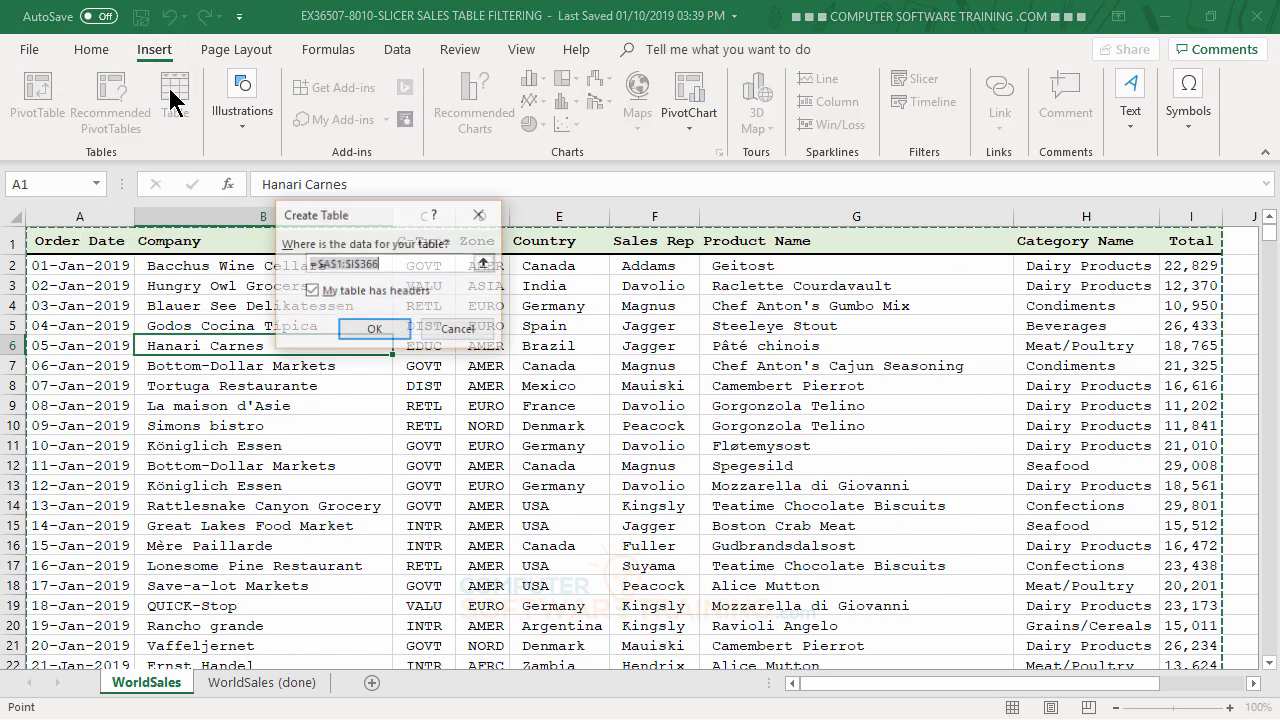
left_click(375, 330)
left_click(390, 337)
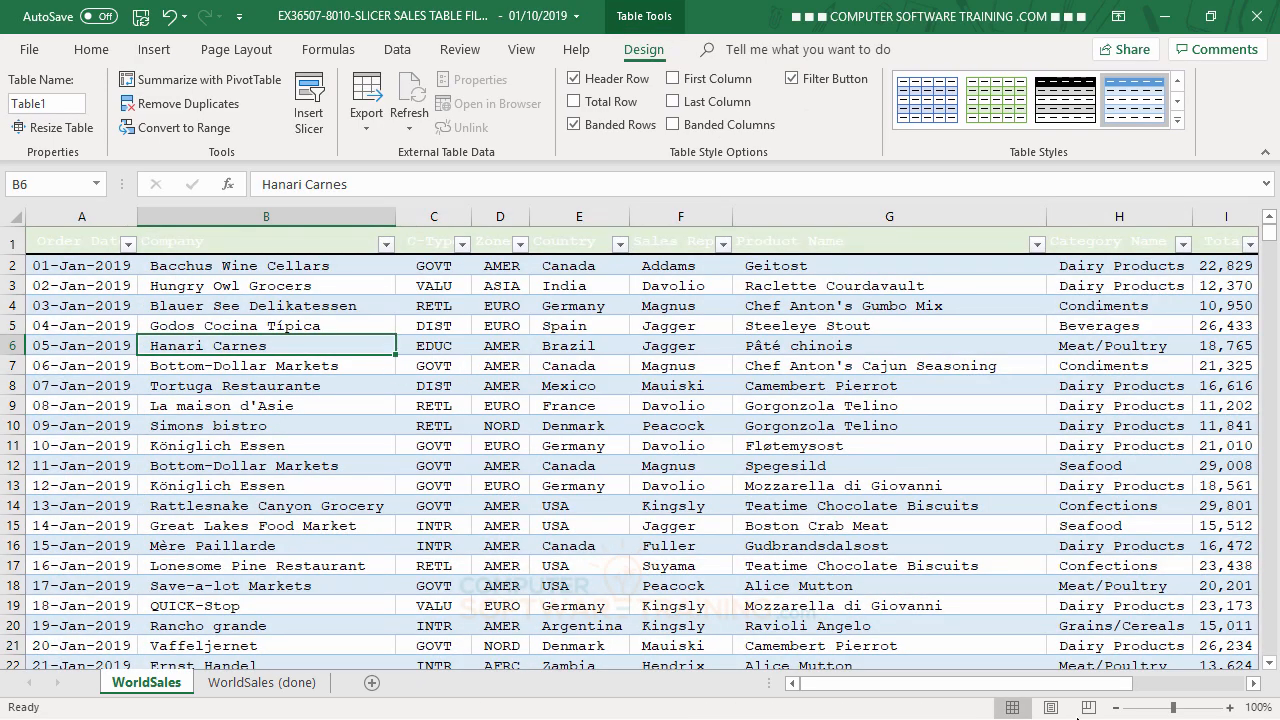
Step: Insert slicers for Company, C-Type, Zone, Country, Sales Rep, Product Name and Category Name, with the sheet zoomed to 60%
left_click(1116, 707)
left_click(1116, 707)
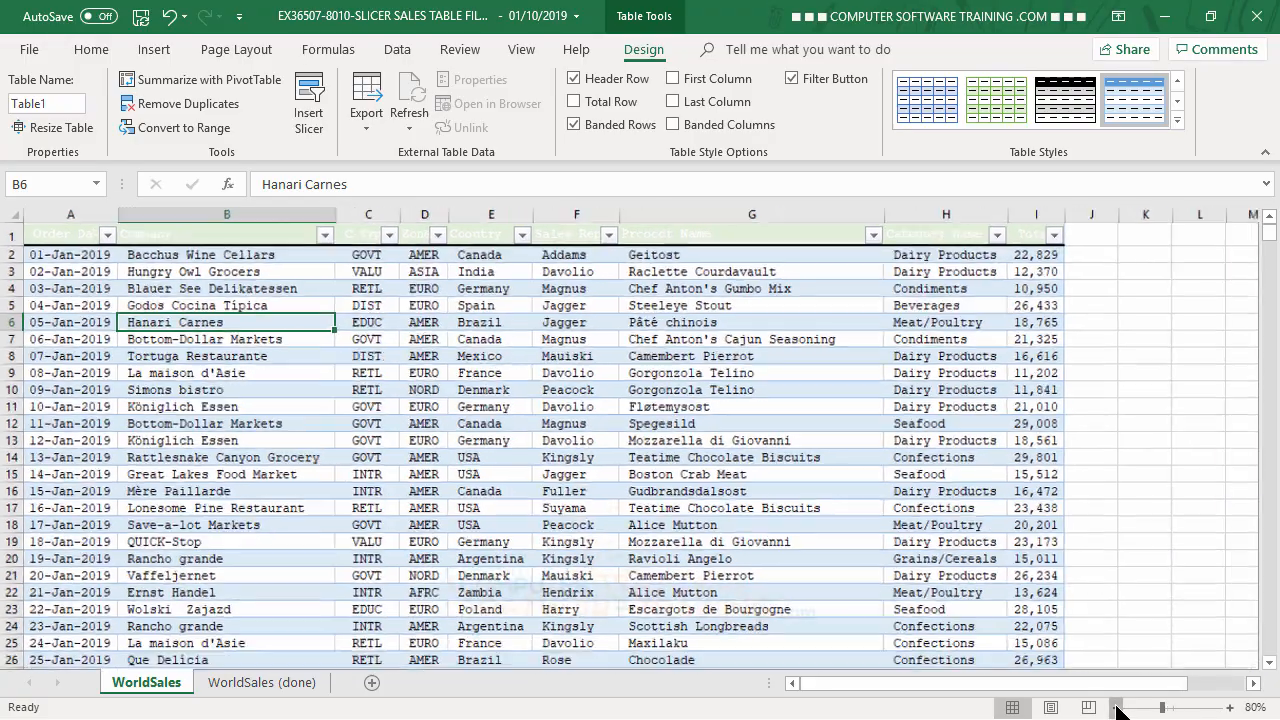
left_click(1116, 707)
left_click(1116, 707)
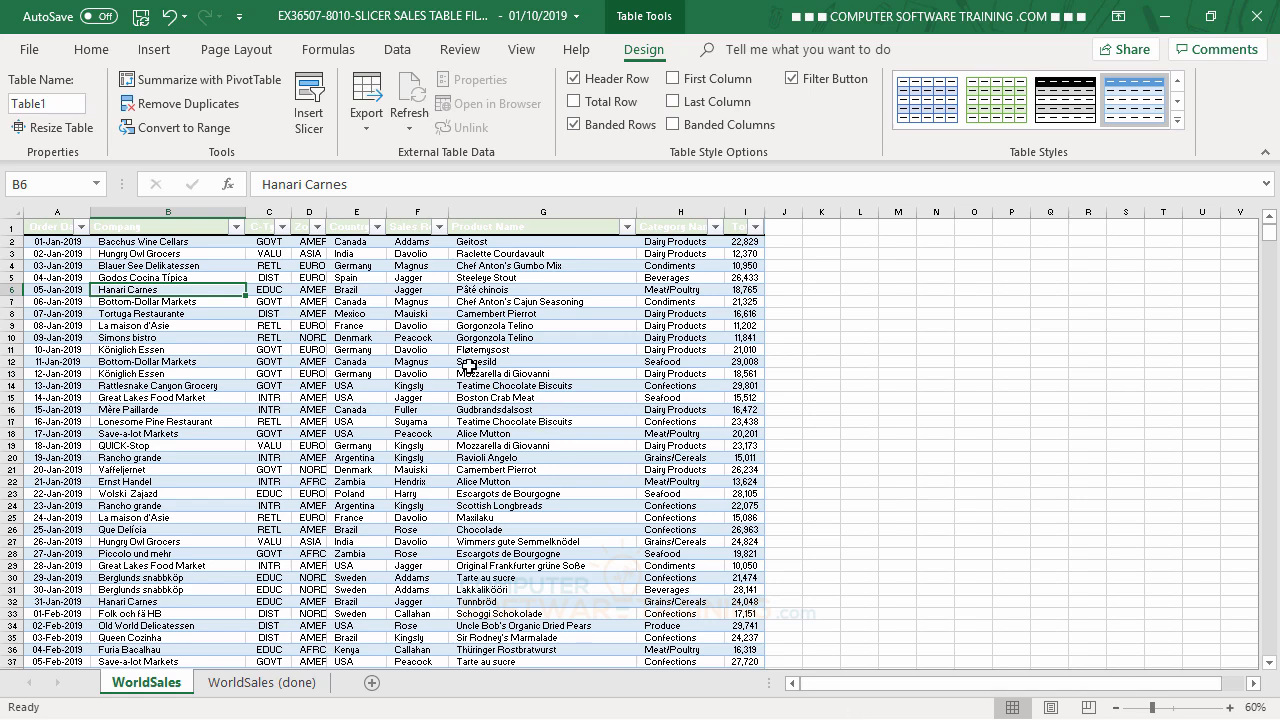
left_click(414, 324)
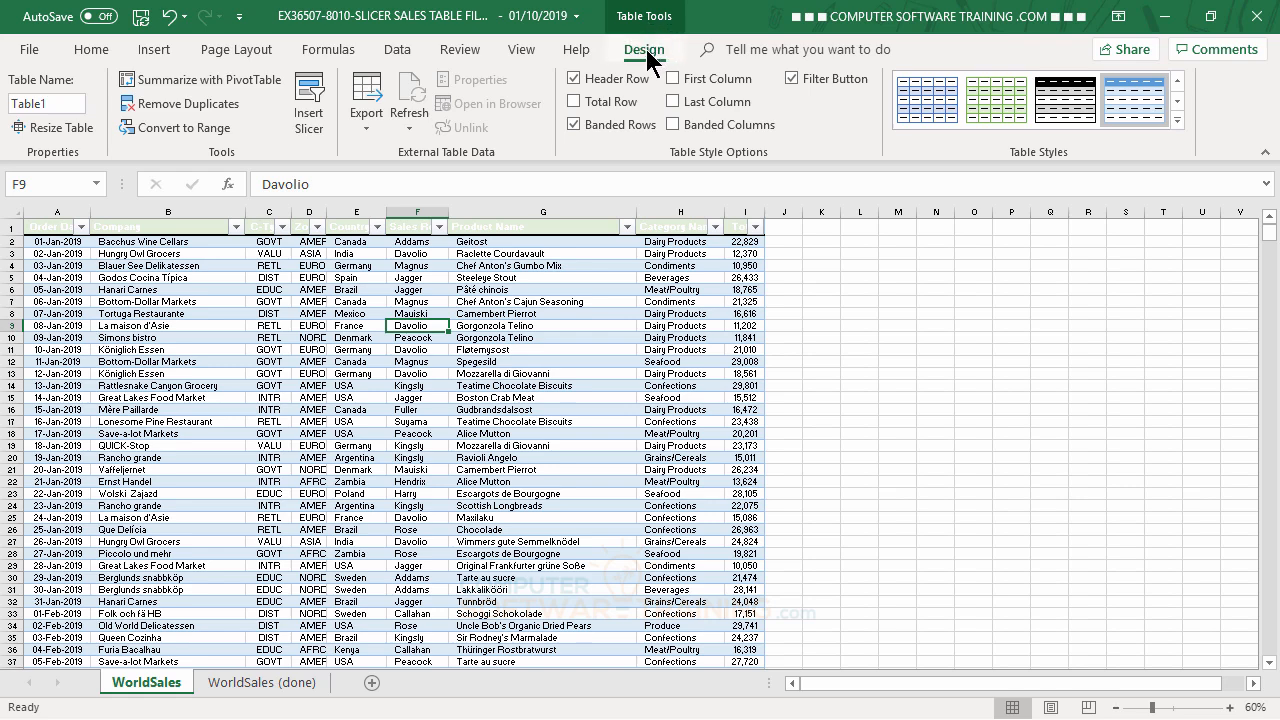
left_click(308, 90)
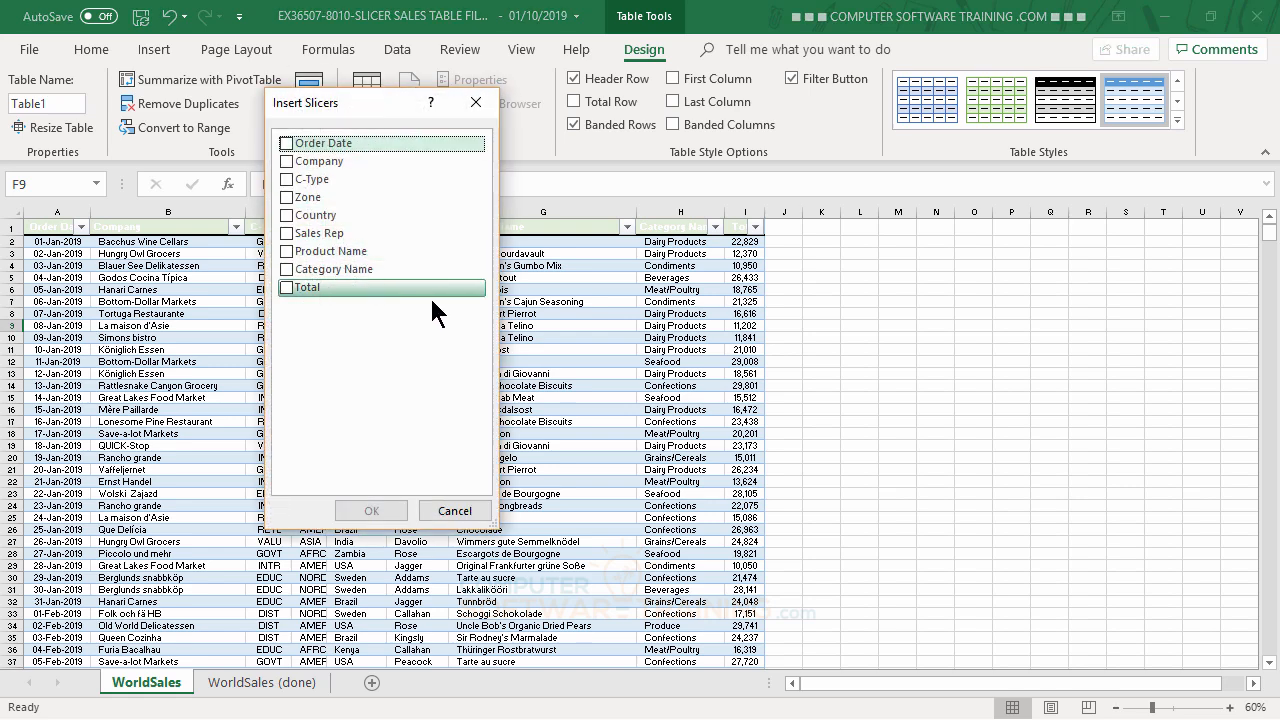
left_click(287, 162)
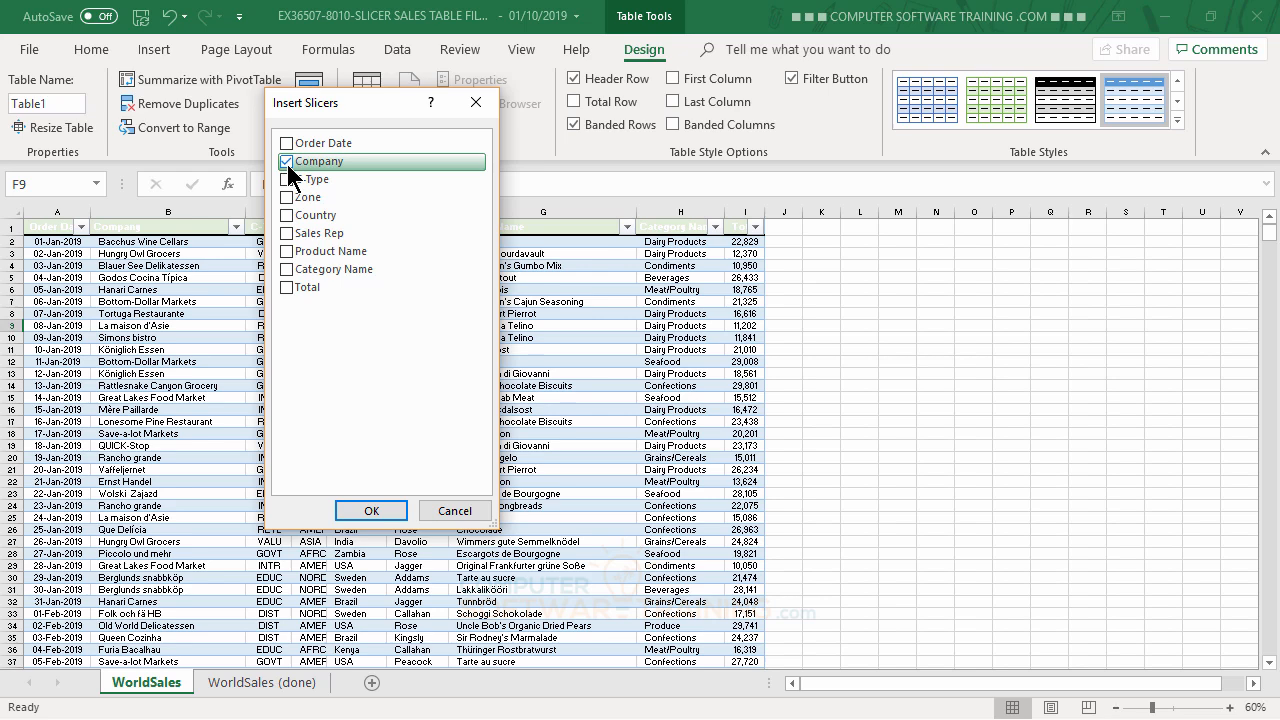
left_click(288, 181)
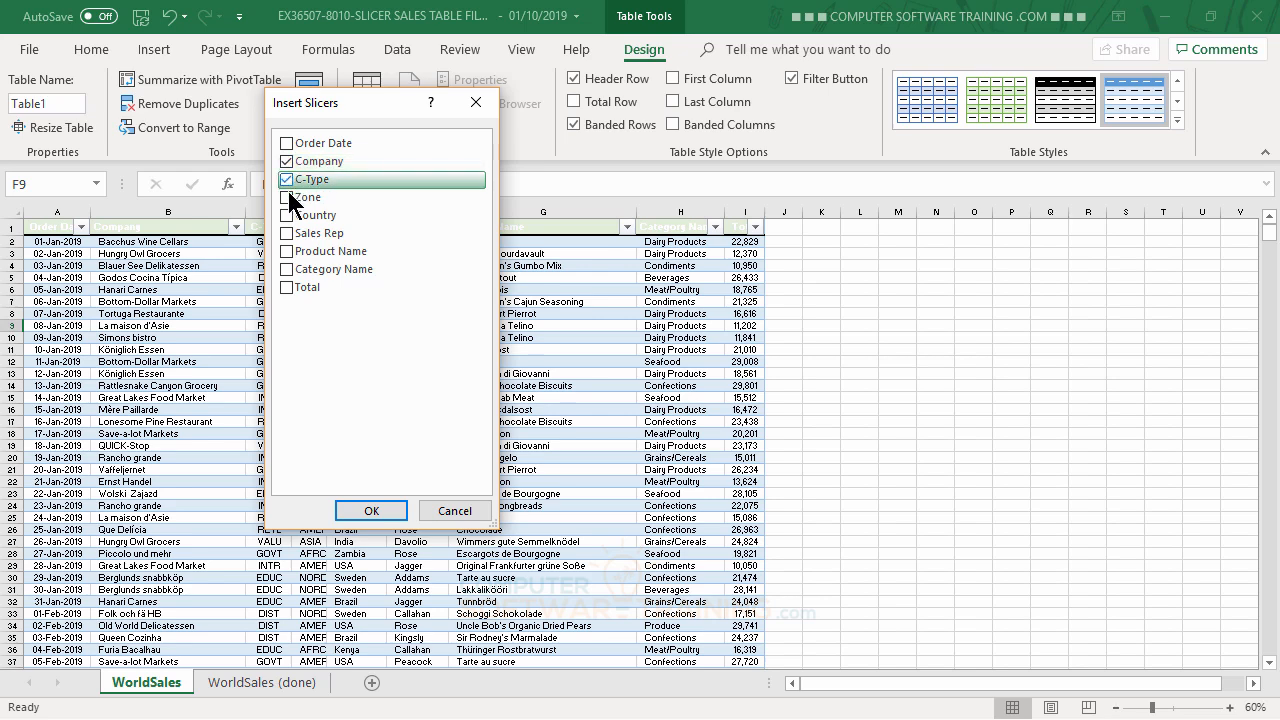
left_click(288, 199)
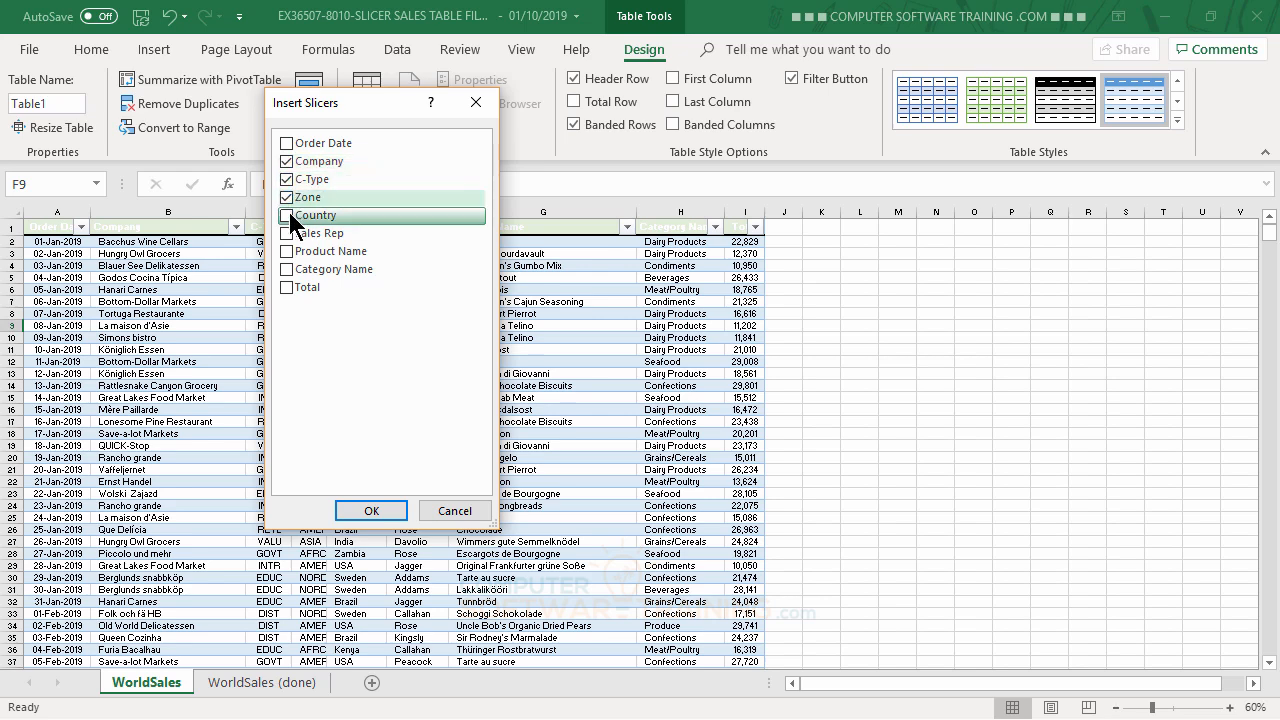
left_click(288, 215)
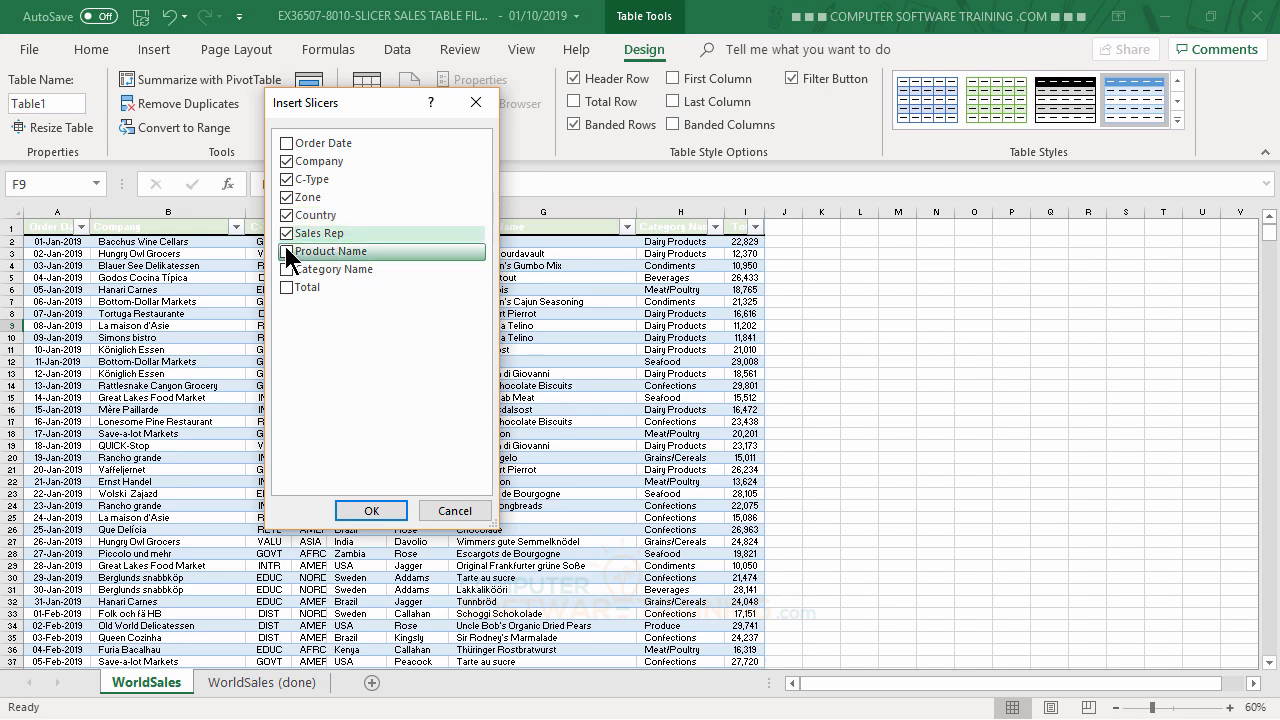
left_click(286, 250)
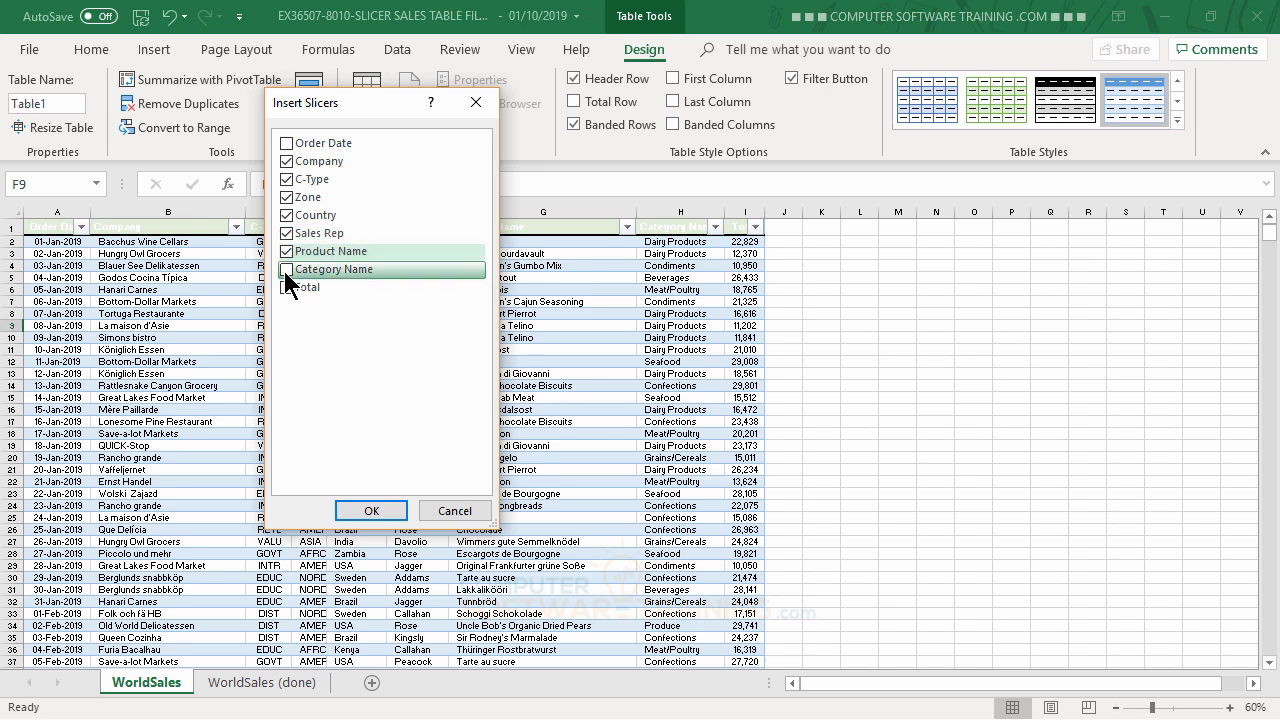
left_click(286, 270)
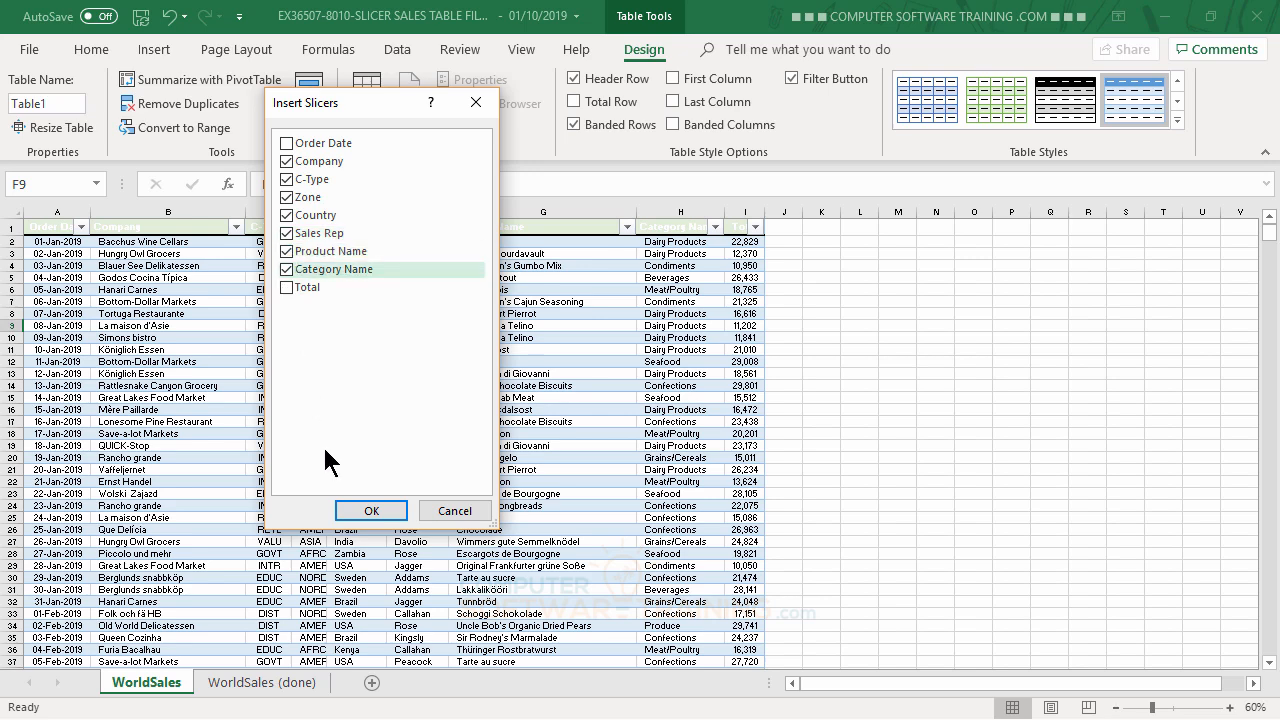
left_click(371, 511)
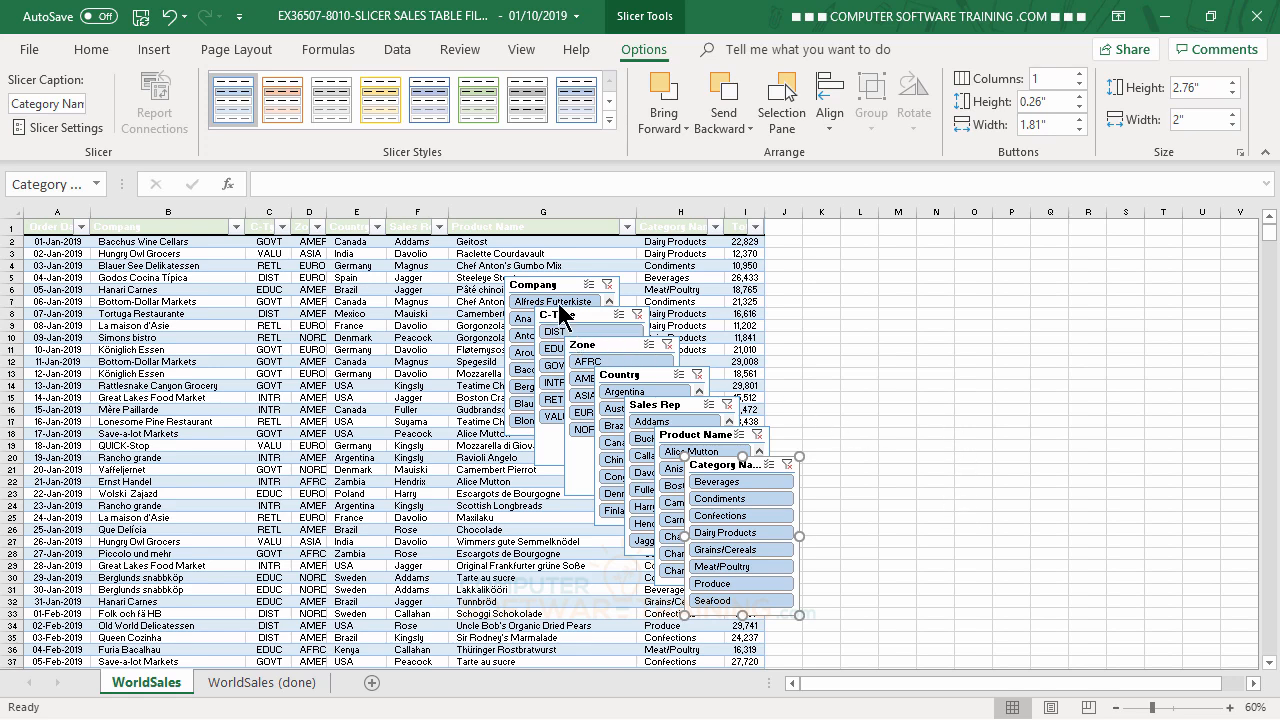
Step: Place the Company slicer beside the table's Total column, widen it to about 4.4 inches and arrange its buttons in three columns
left_click_drag(551, 280, 814, 231)
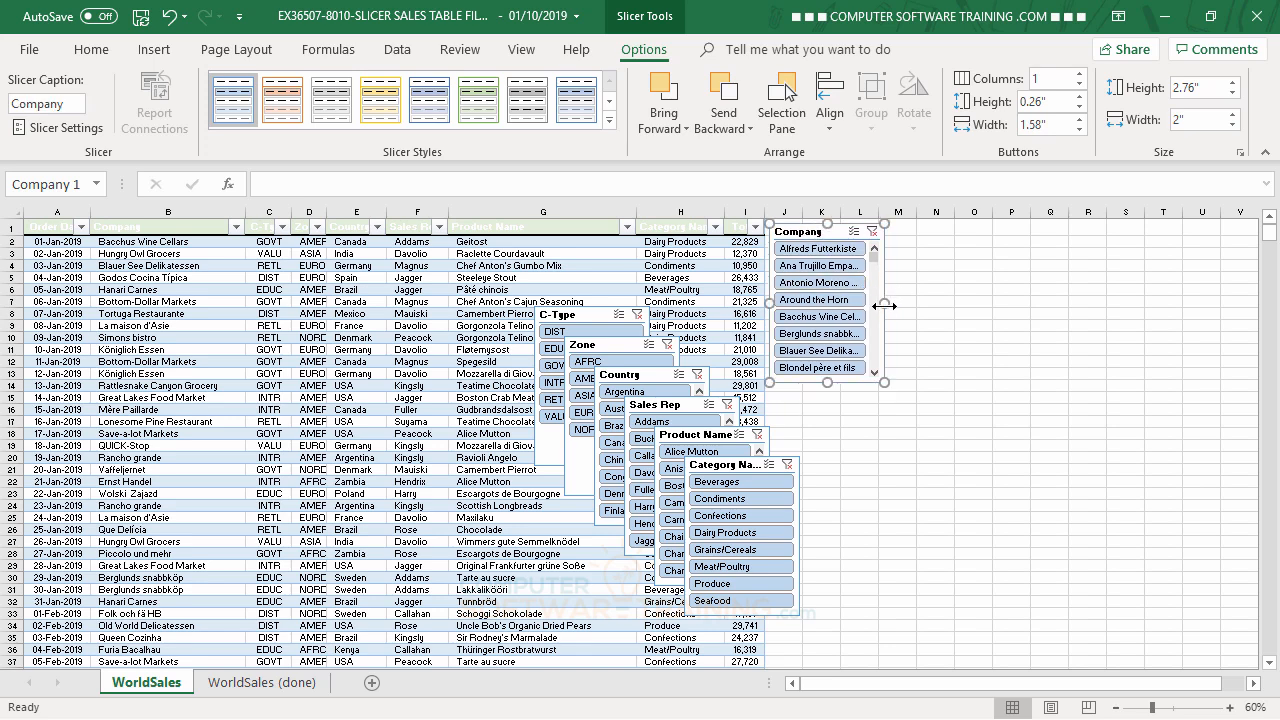
left_click_drag(884, 306, 1021, 309)
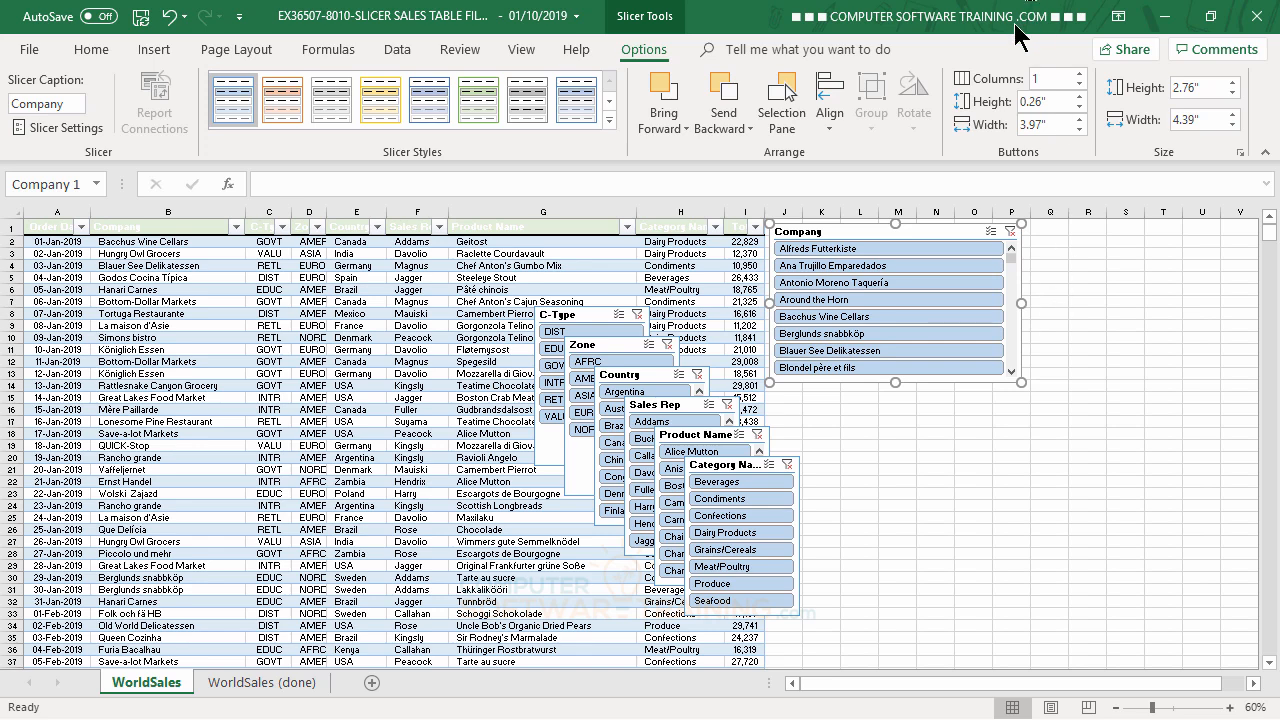
left_click(1079, 74)
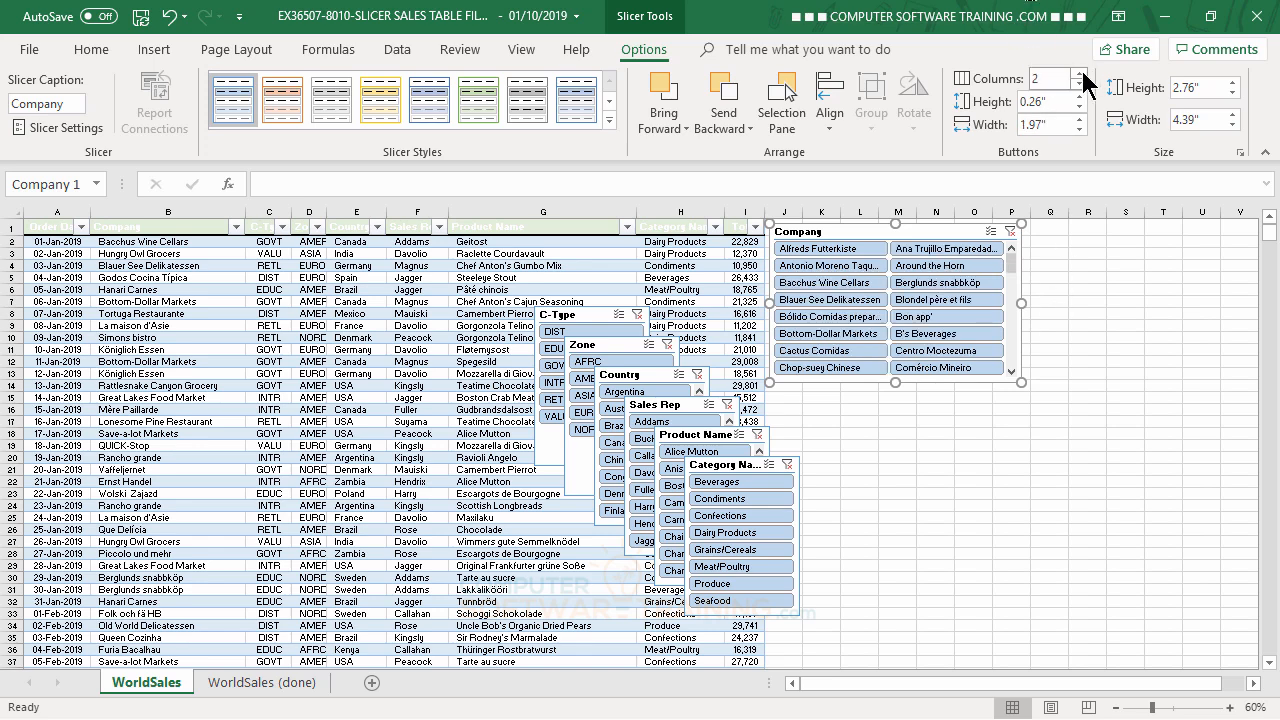
left_click(1079, 74)
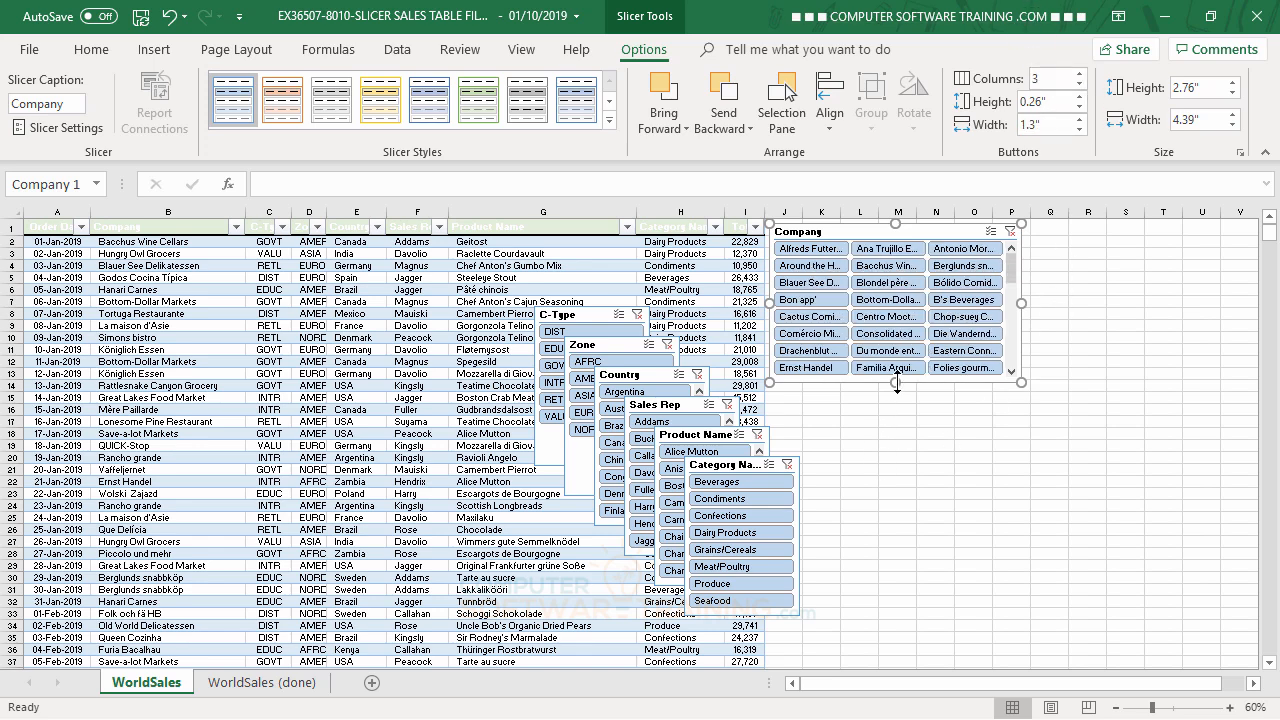
Step: Lengthen the Company slicer downward to about row 43 so that all company buttons fit without scrolling
left_click_drag(897, 382, 899, 646)
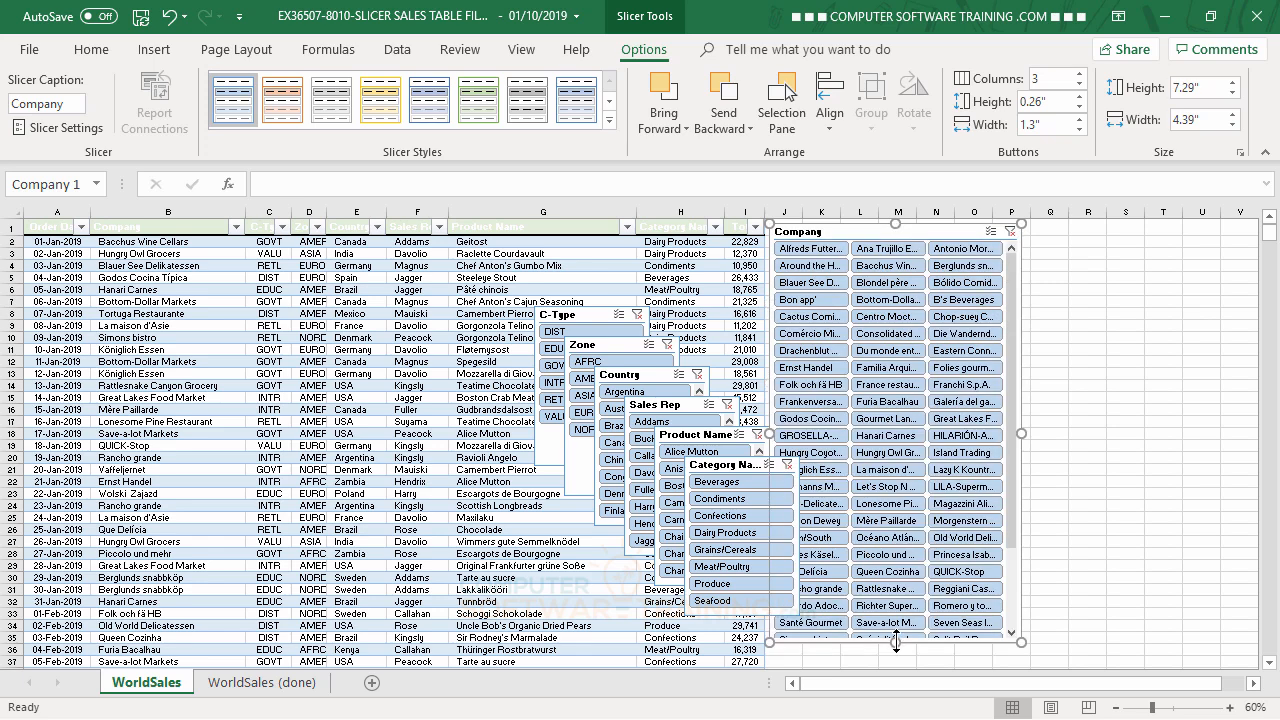
left_click(1160, 456)
scroll(1150, 462, "down", 4)
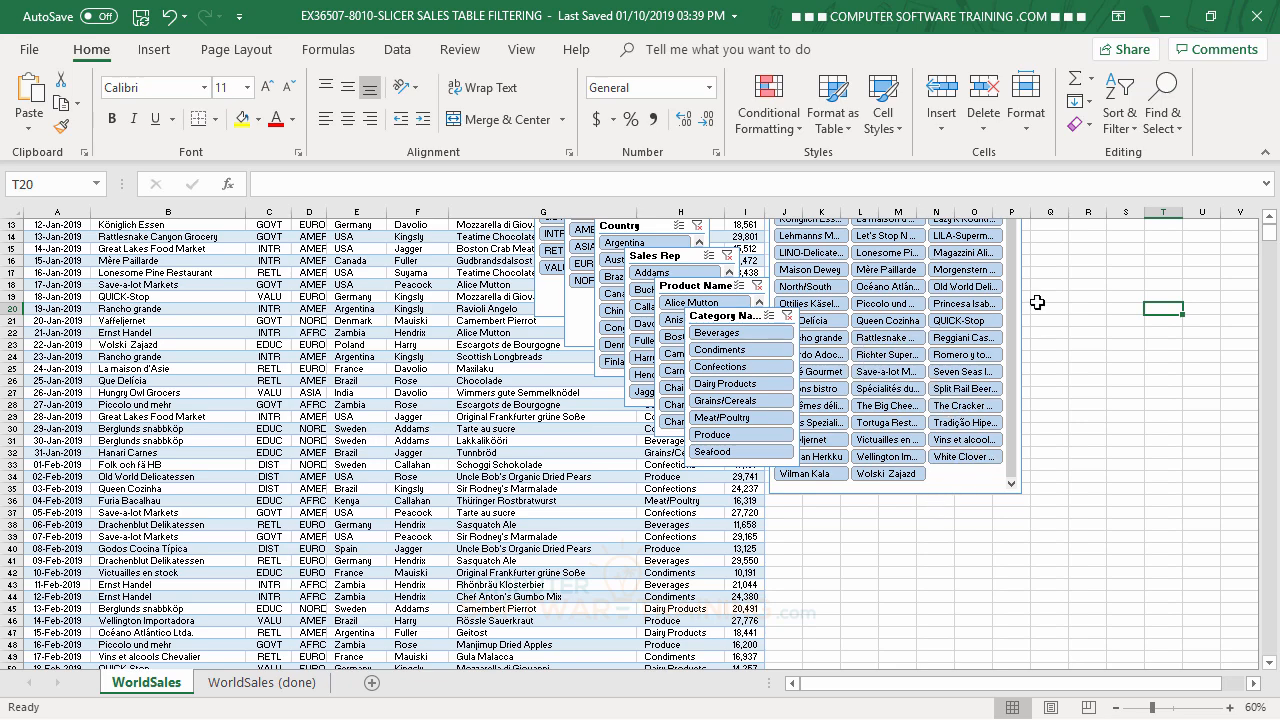
scroll(1150, 370, "up", 4)
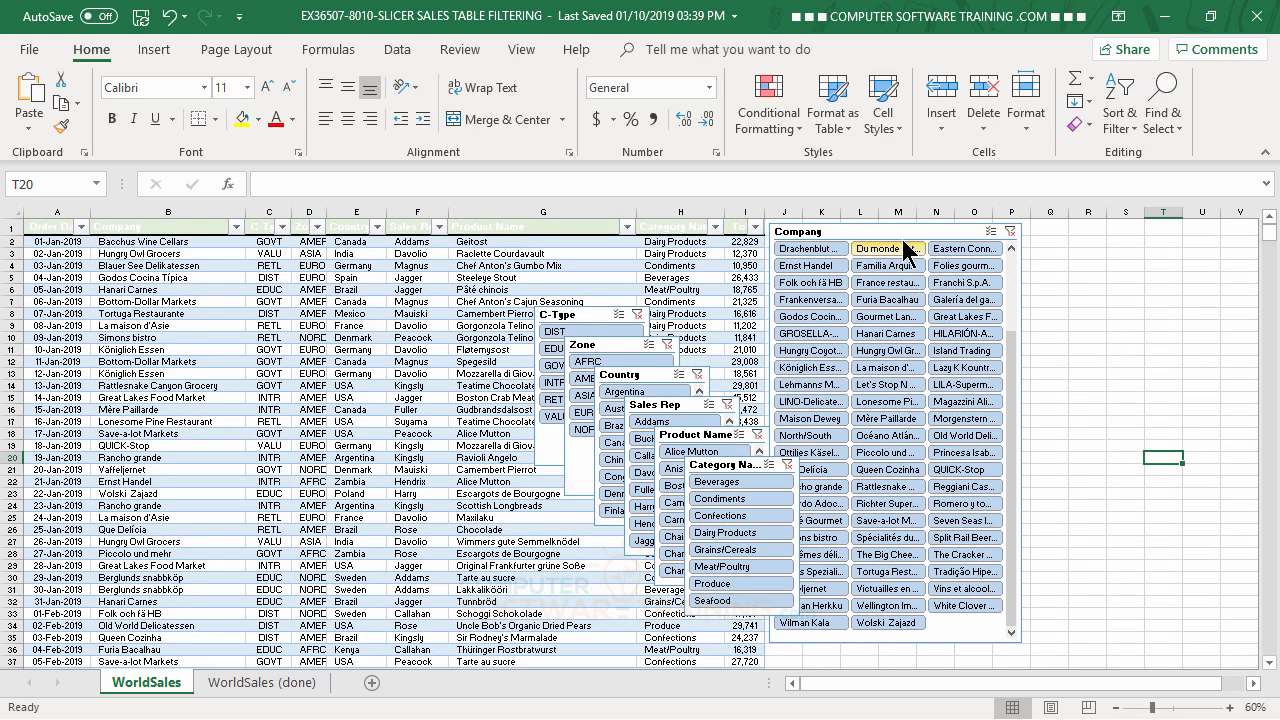
left_click(897, 229)
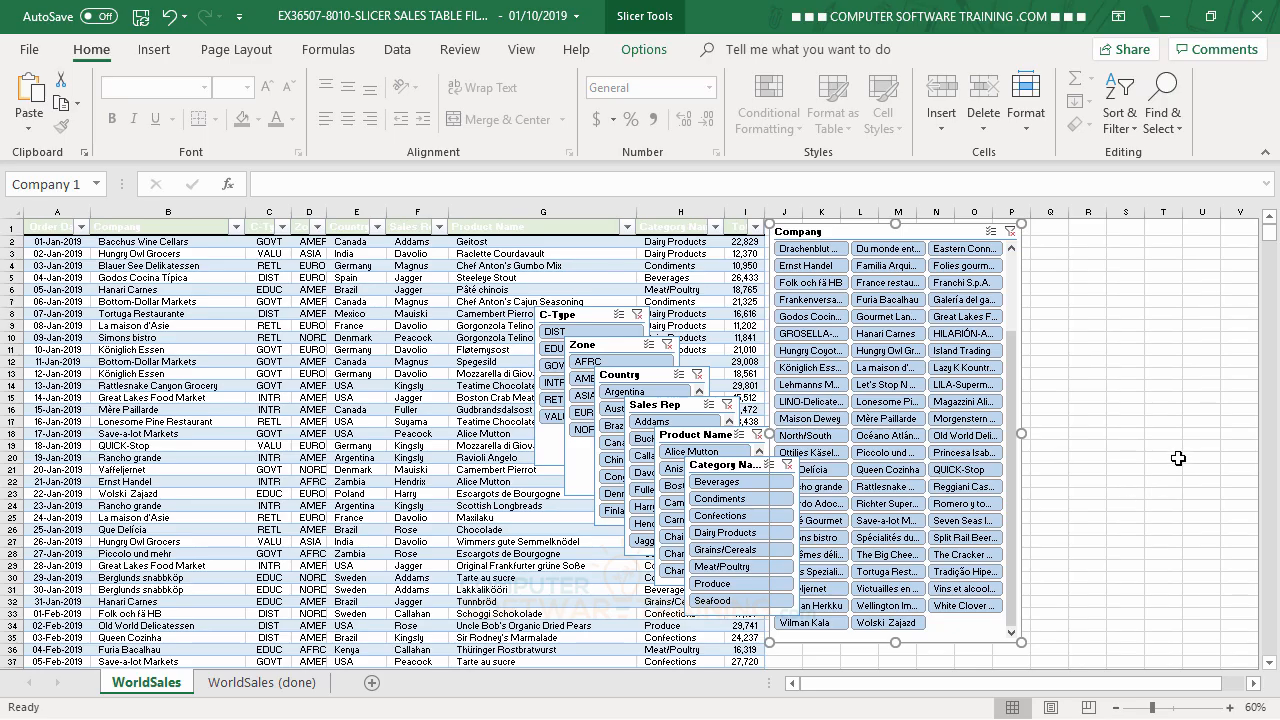
left_click(1269, 662)
left_click(1269, 662)
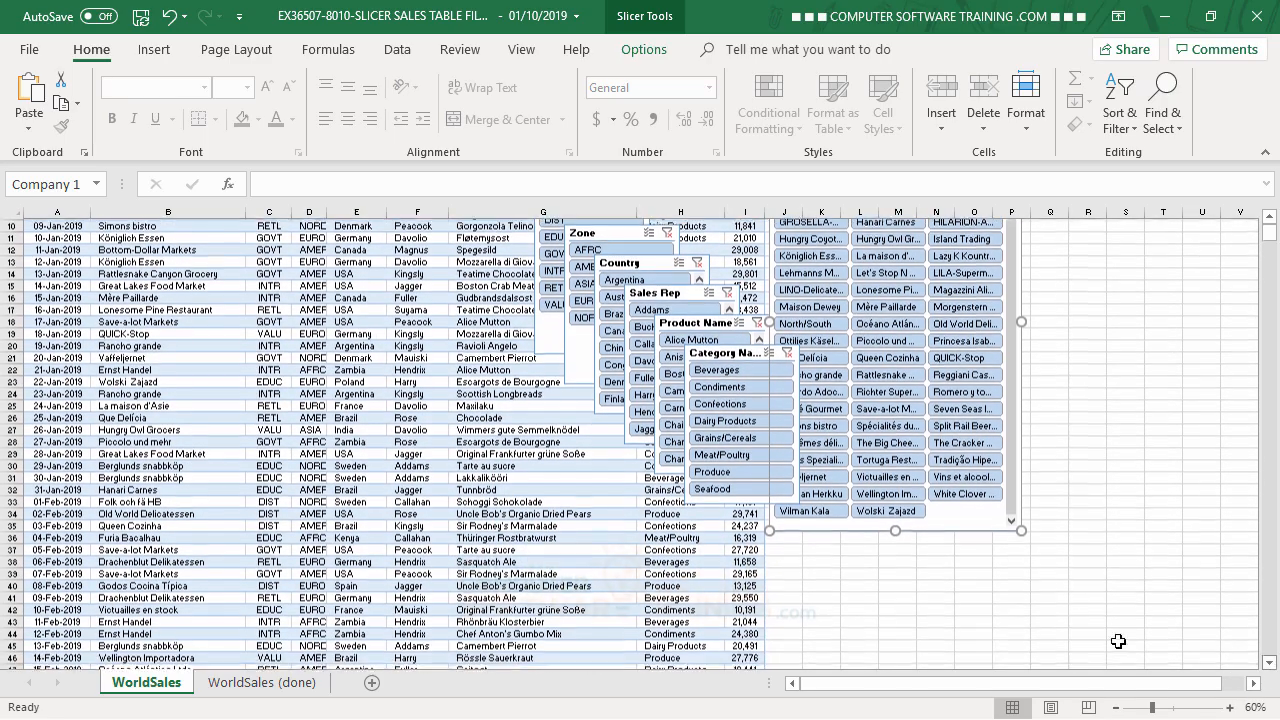
left_click_drag(895, 528, 892, 632)
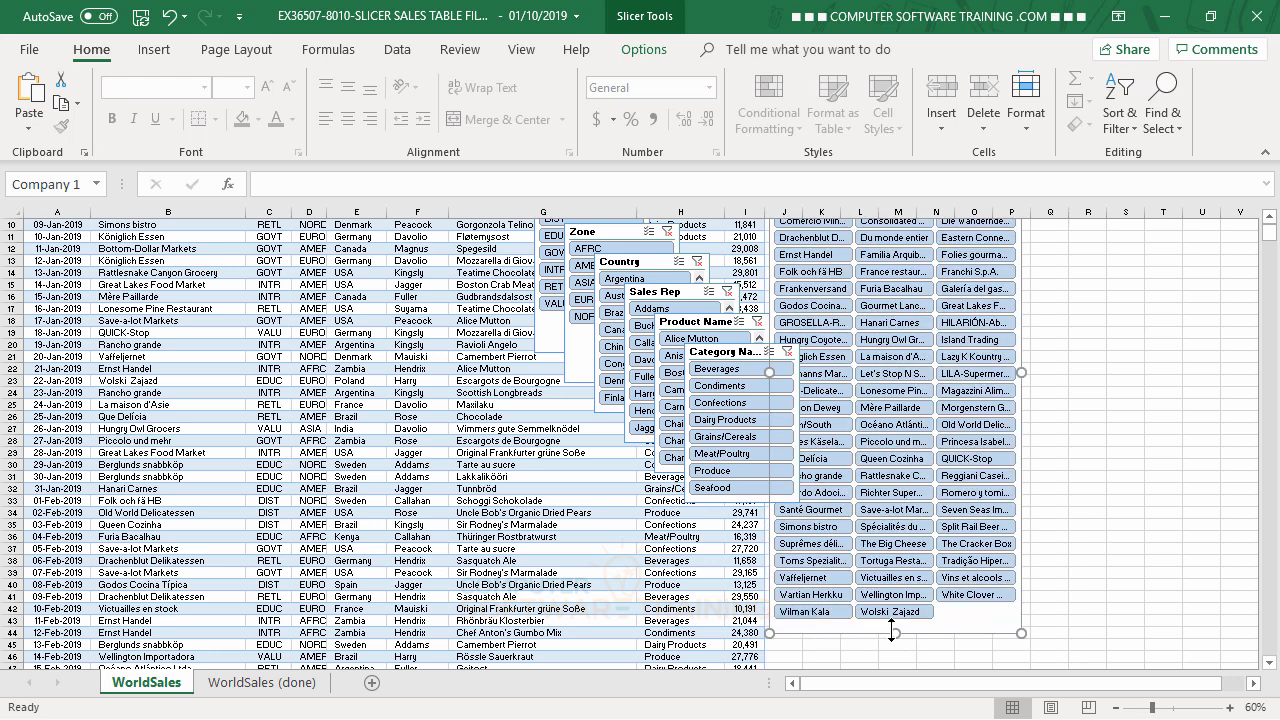
left_click(1128, 435)
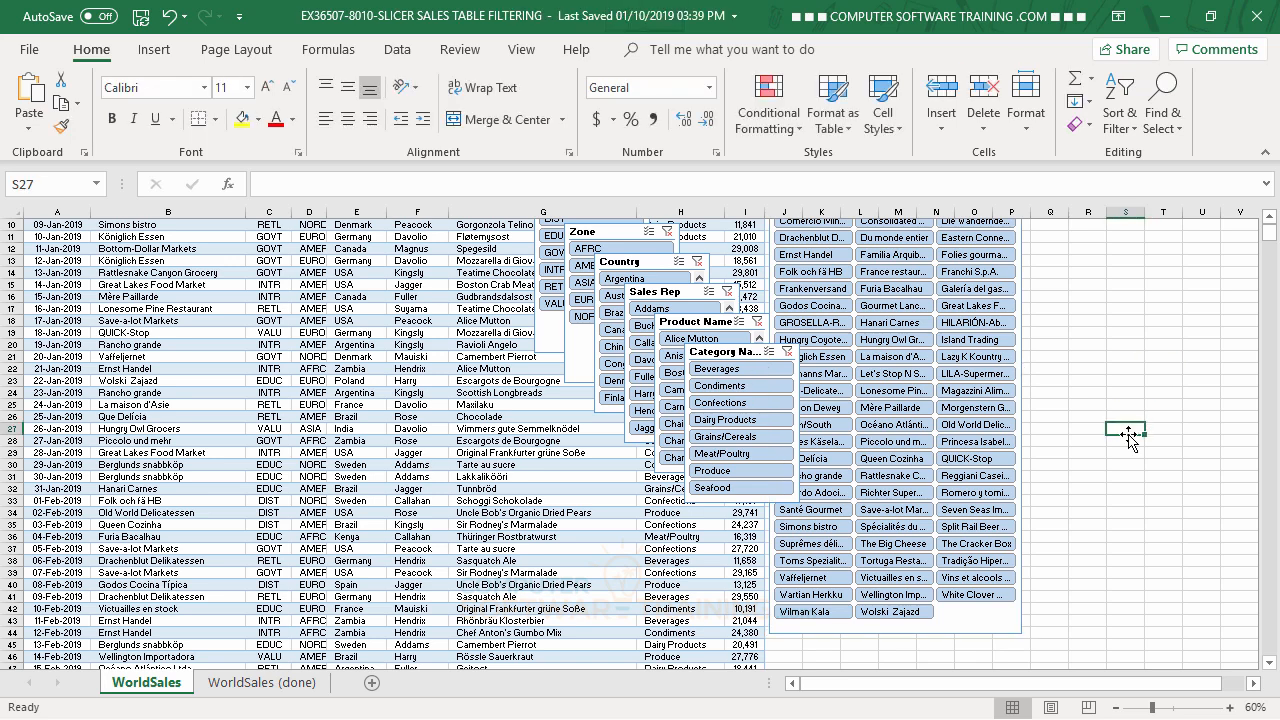
Step: Place the C-Type slicer next to the Company slicer, with two button columns and a height of about 1.33 inches
scroll(1130, 433, "up", 3)
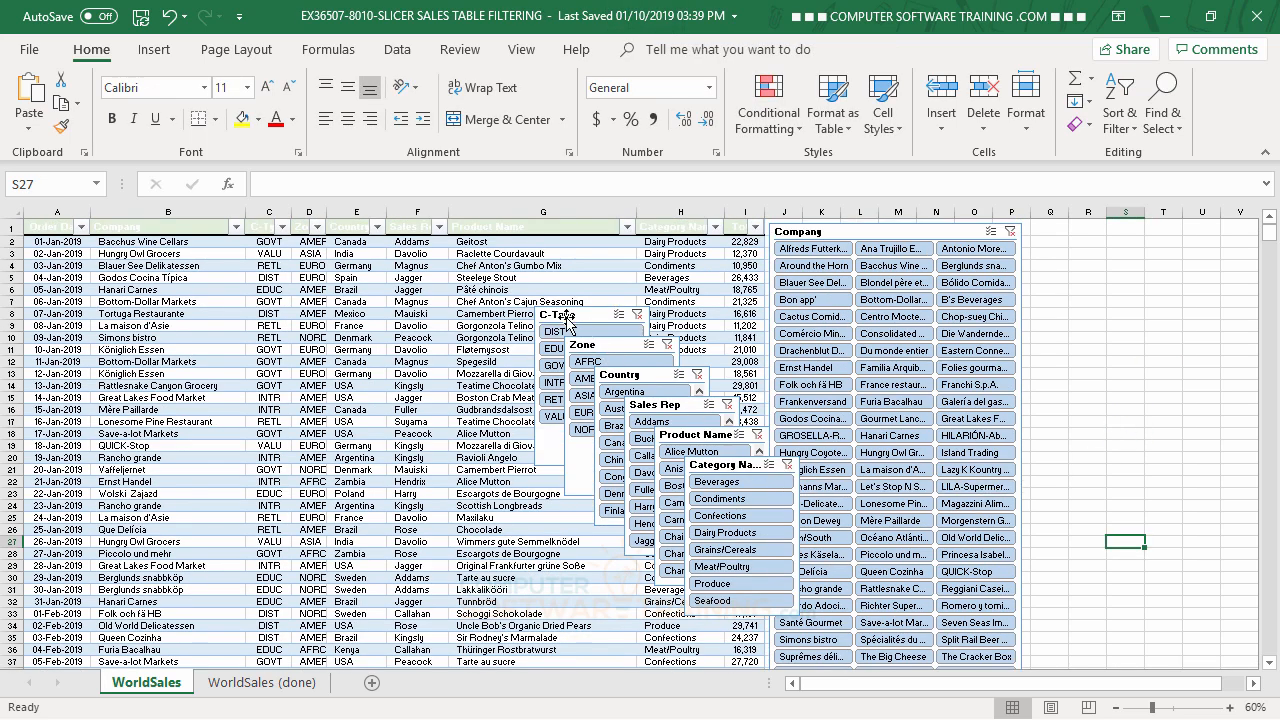
left_click_drag(565, 316, 1058, 232)
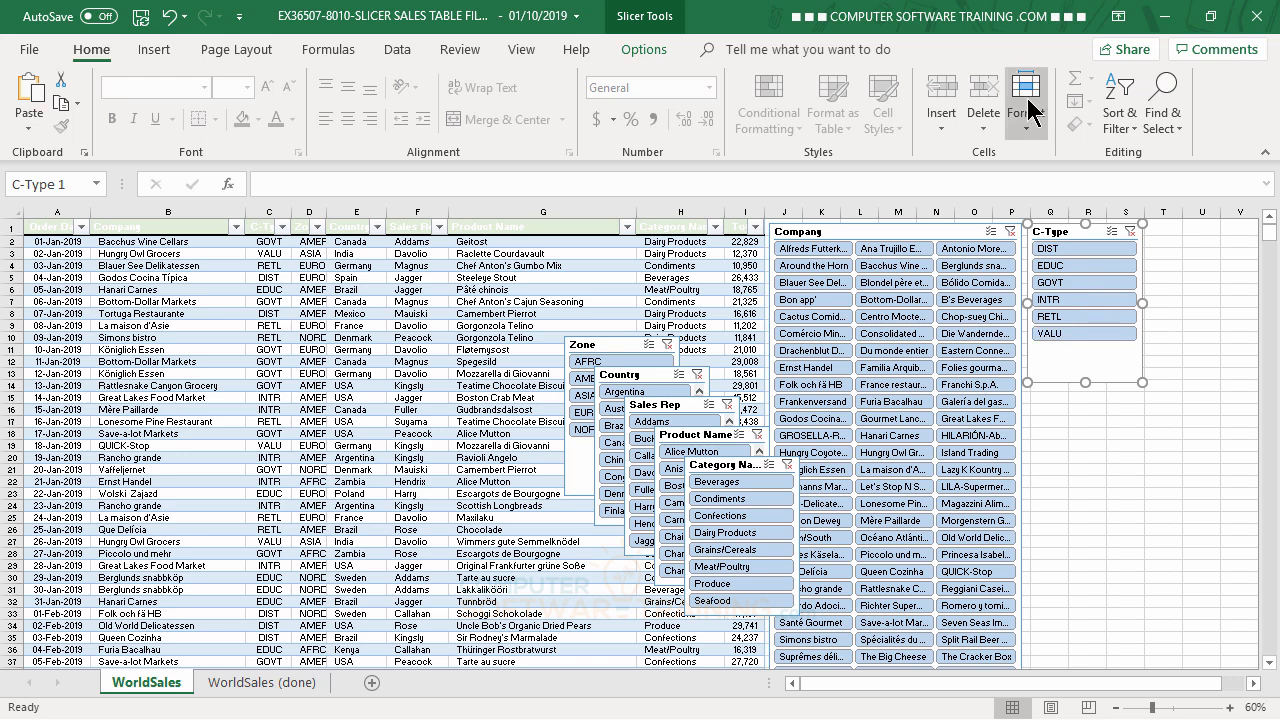
left_click(644, 49)
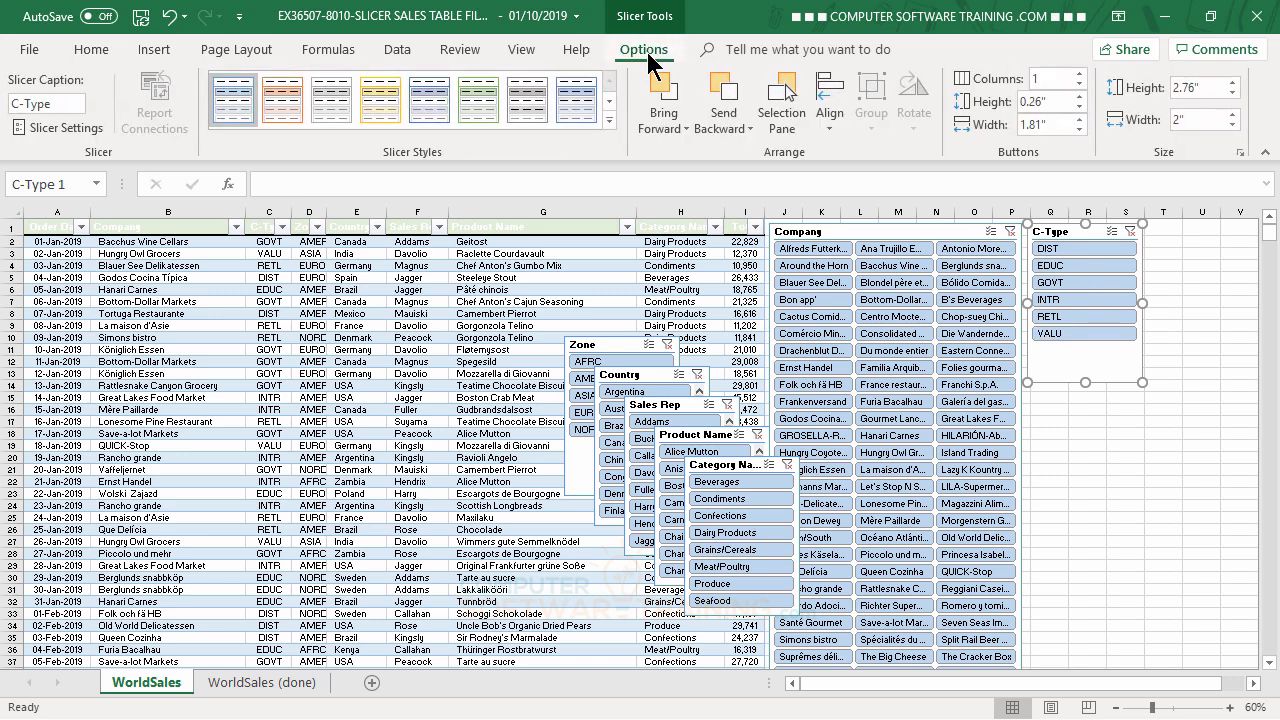
left_click(1079, 73)
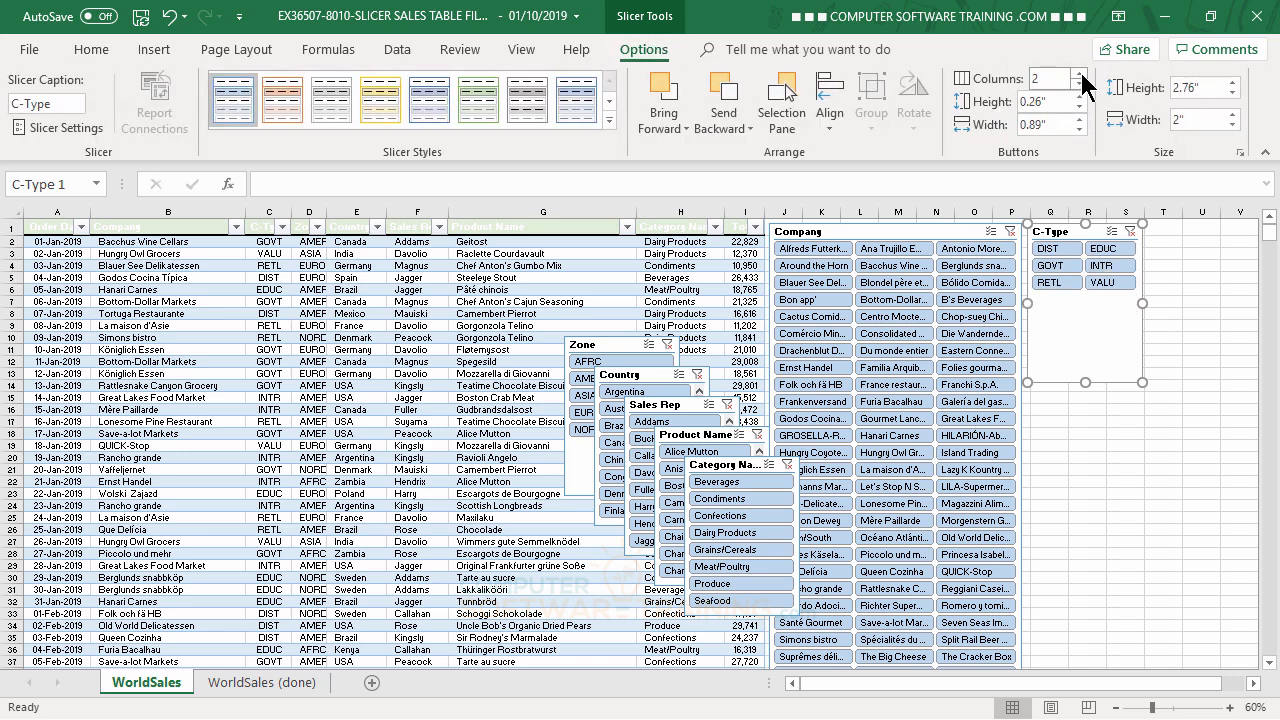
left_click_drag(1085, 382, 1083, 300)
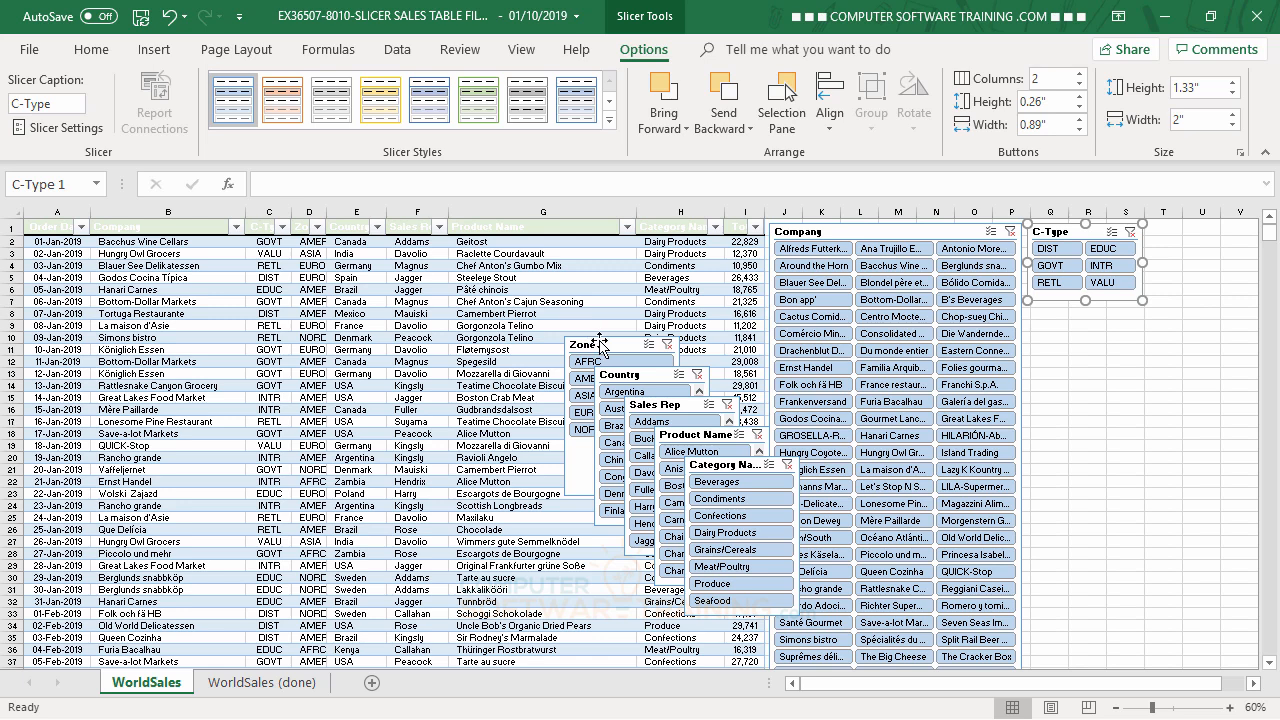
Step: Place the Zone slicer next to the C-Type slicer, with two button columns and its height shortened to match C-Type
left_click_drag(583, 344, 1183, 228)
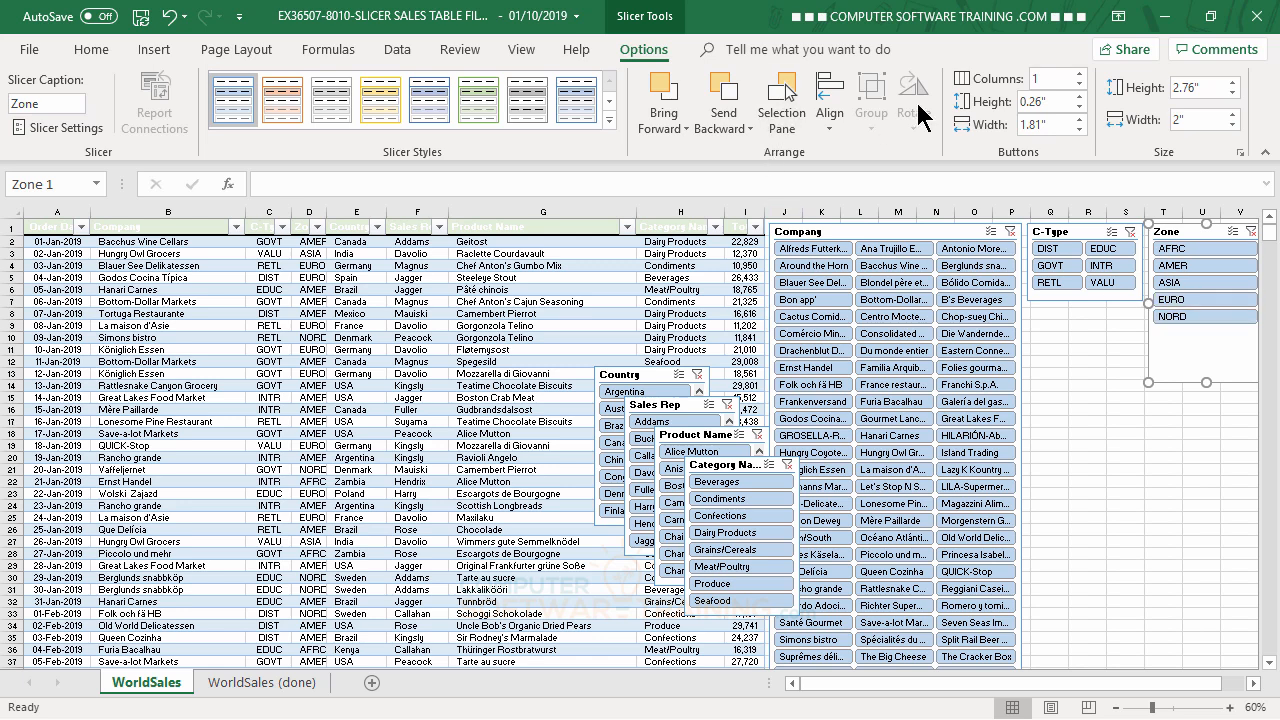
left_click(1080, 74)
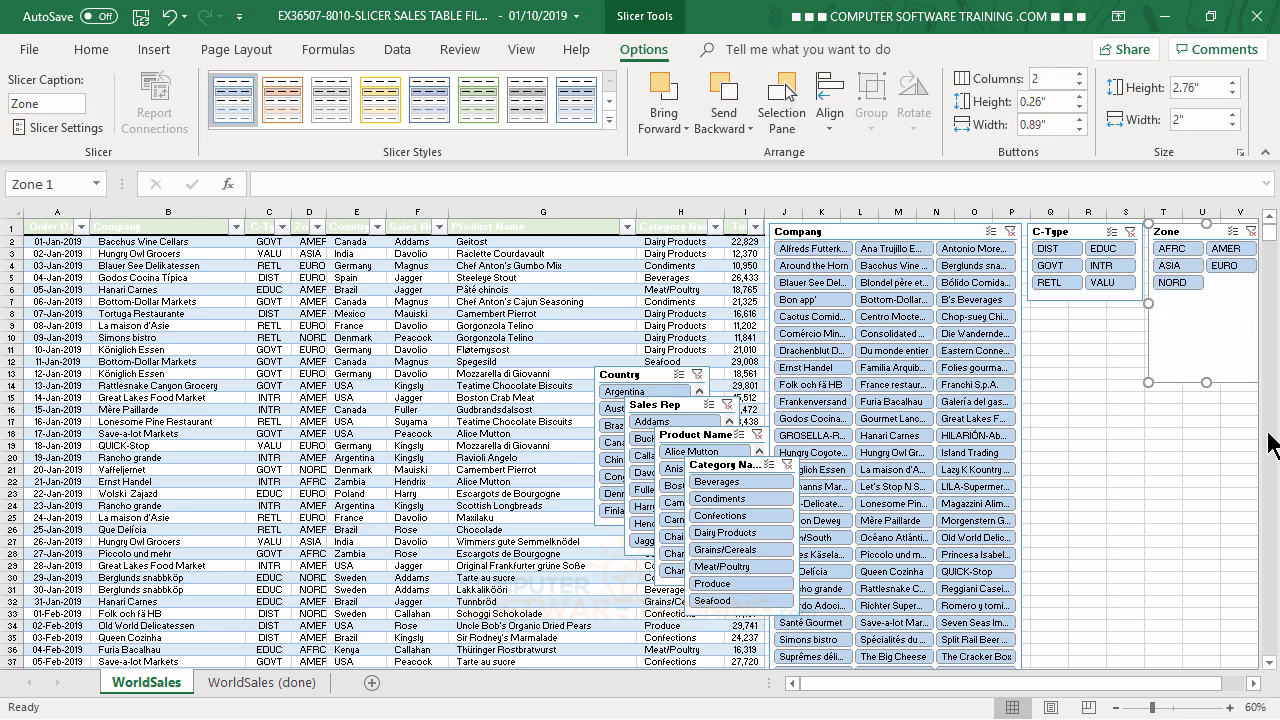
left_click_drag(1208, 382, 1208, 300)
left_click(1200, 385)
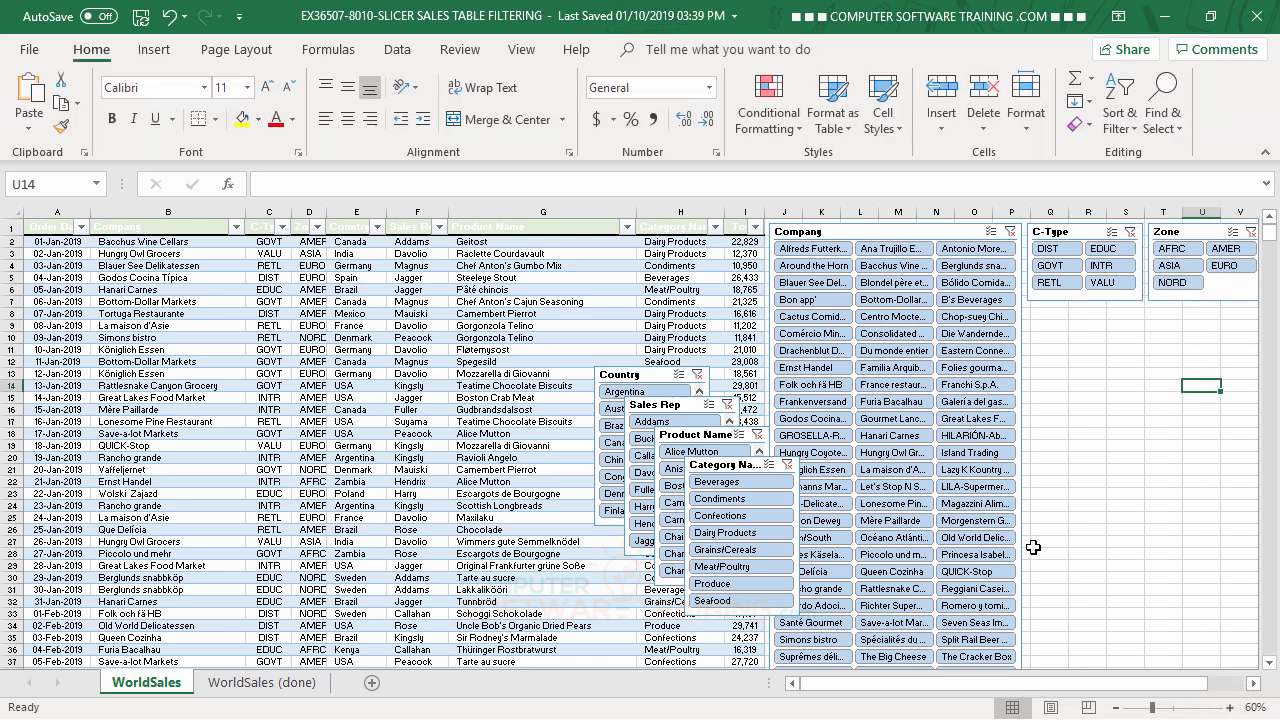
Step: Place the Country slicer directly below the C-Type slicer and widen it to about 5.21 inches
left_click_drag(622, 374, 1052, 316)
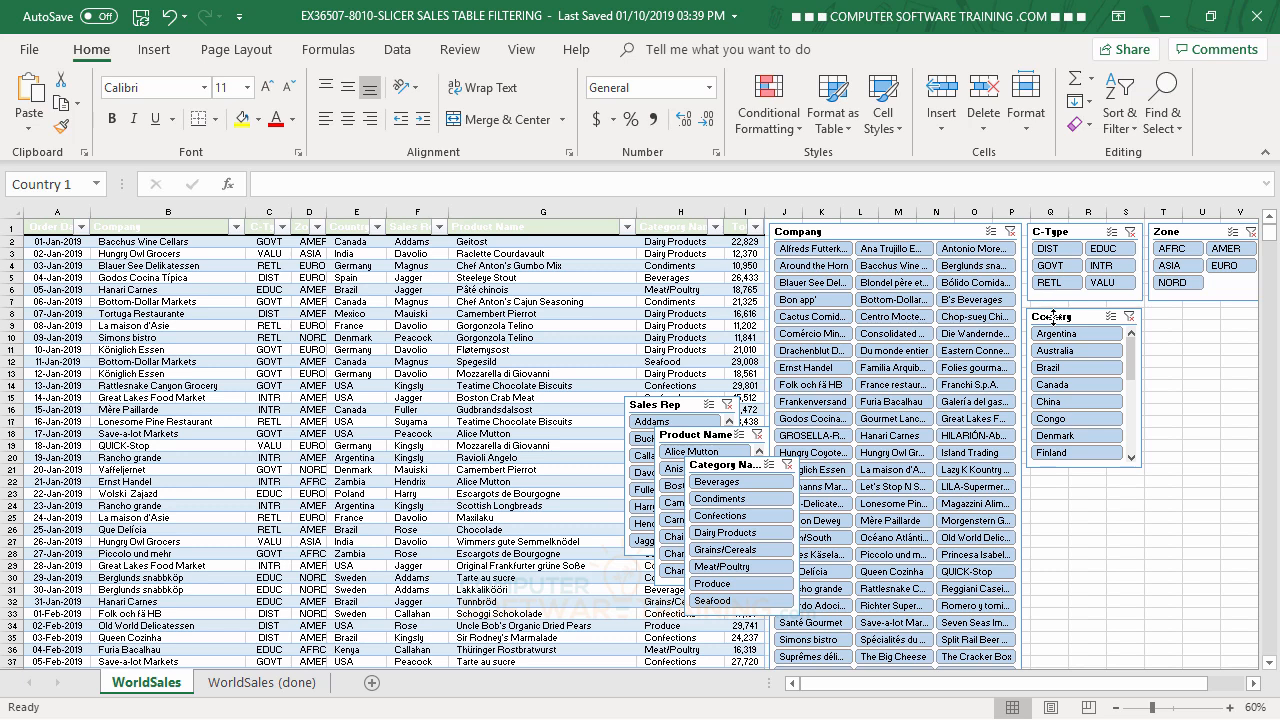
left_click_drag(1053, 317, 1055, 312)
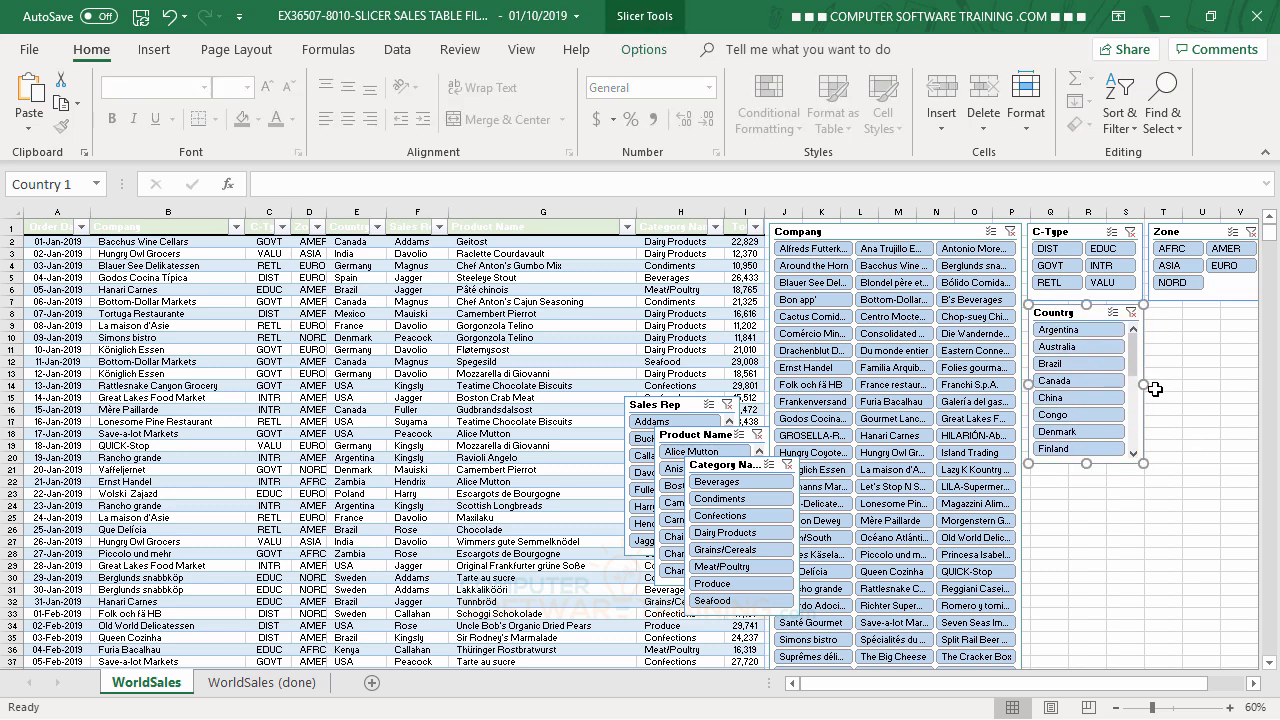
left_click_drag(1150, 384, 903, 384)
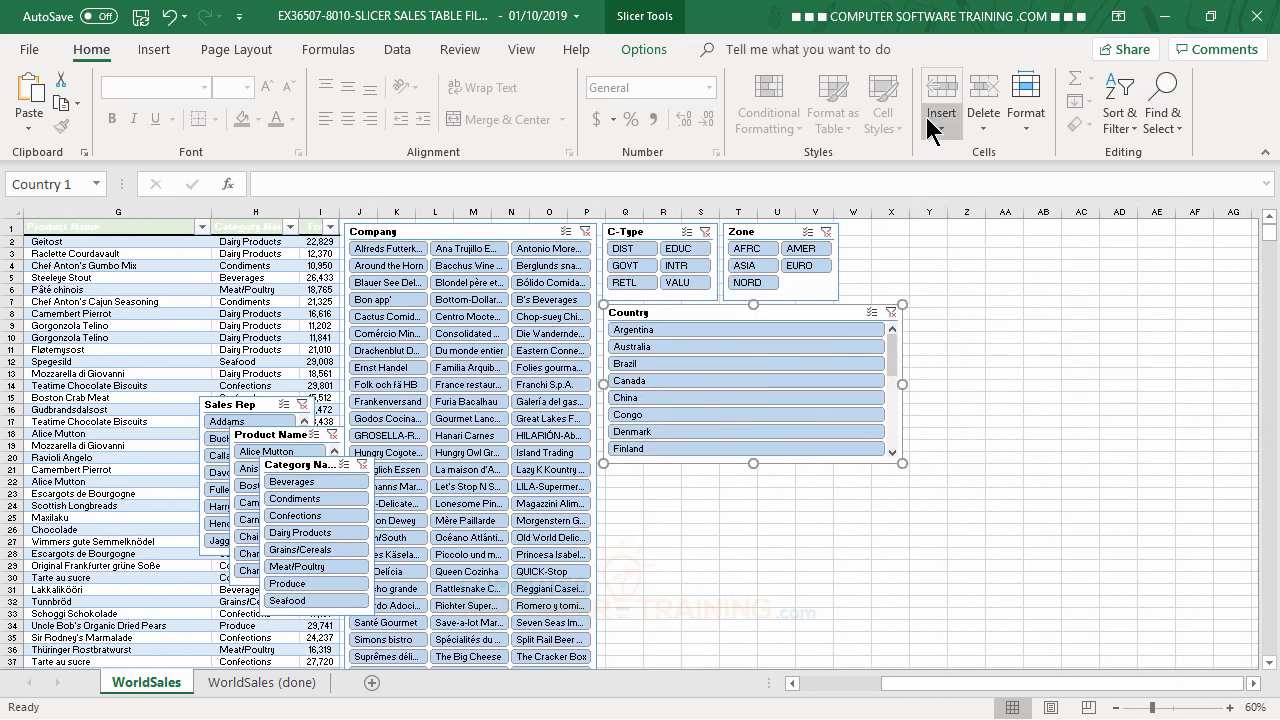
Step: Arrange the Country slicer's buttons in six columns and shorten the slicer to a height of about 1.61 inches
left_click(638, 50)
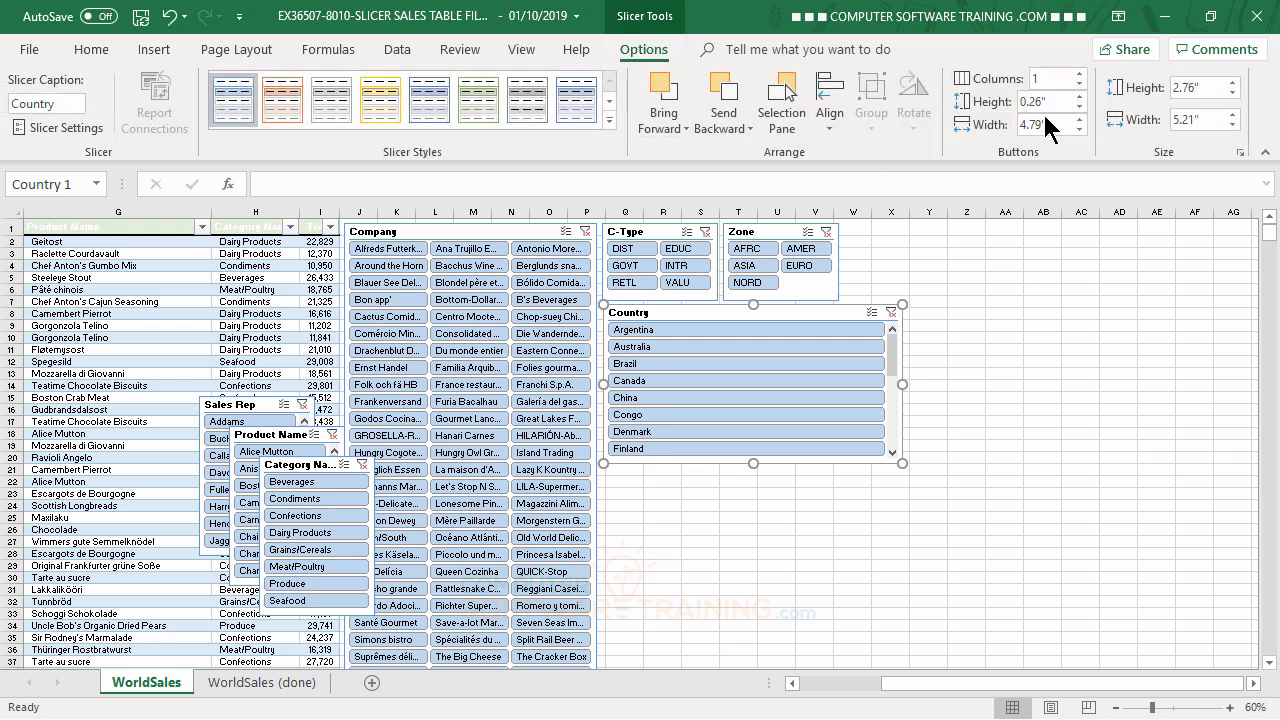
left_click(1079, 73)
left_click(1079, 73)
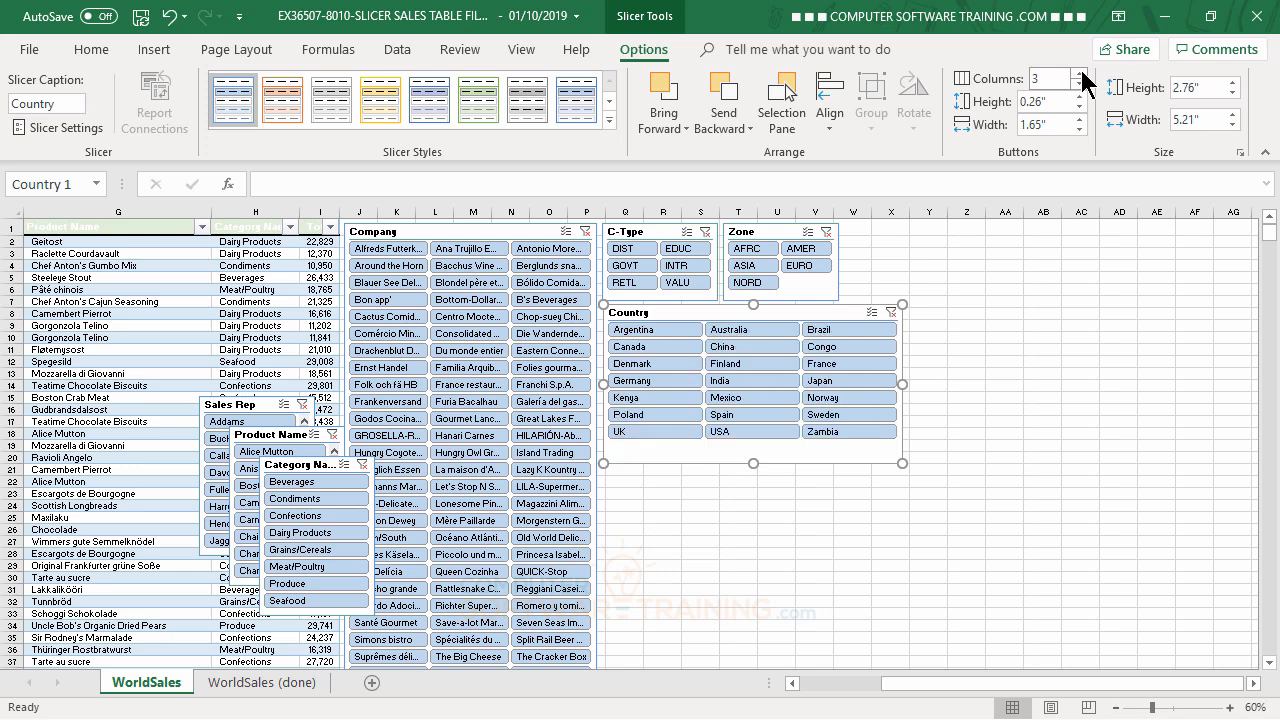
left_click(1081, 73)
left_click(1081, 73)
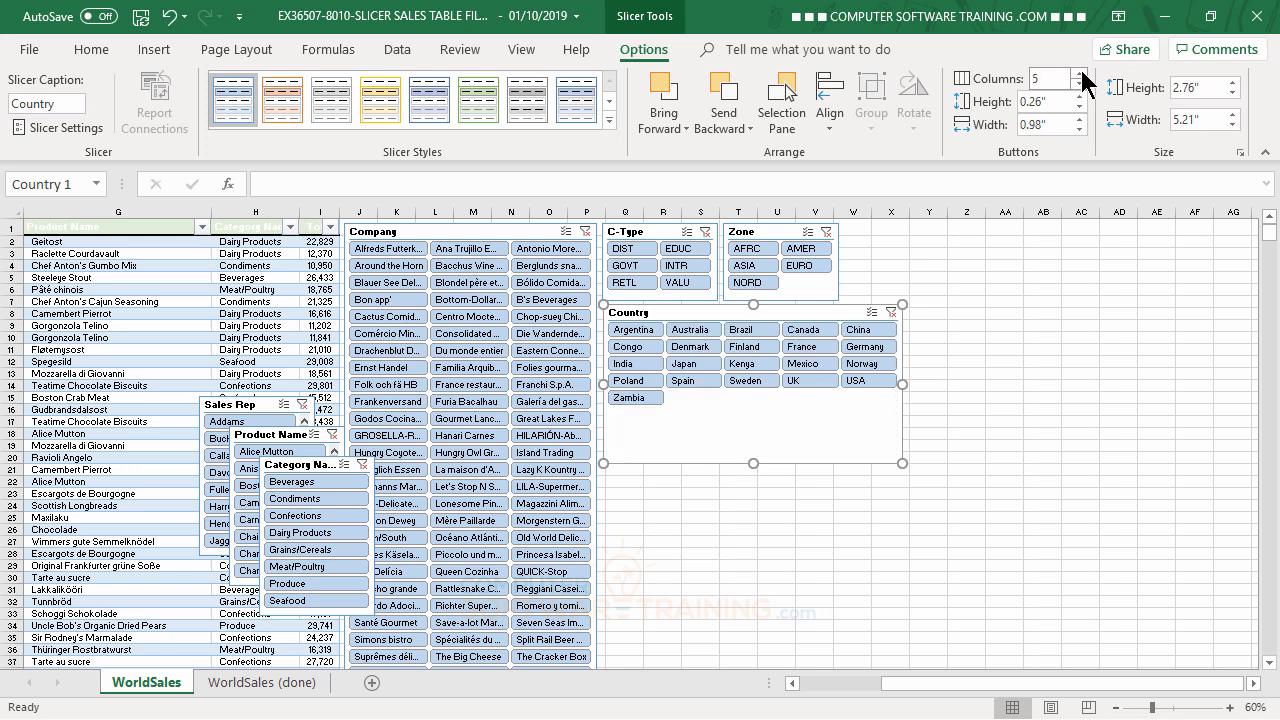
left_click(1080, 74)
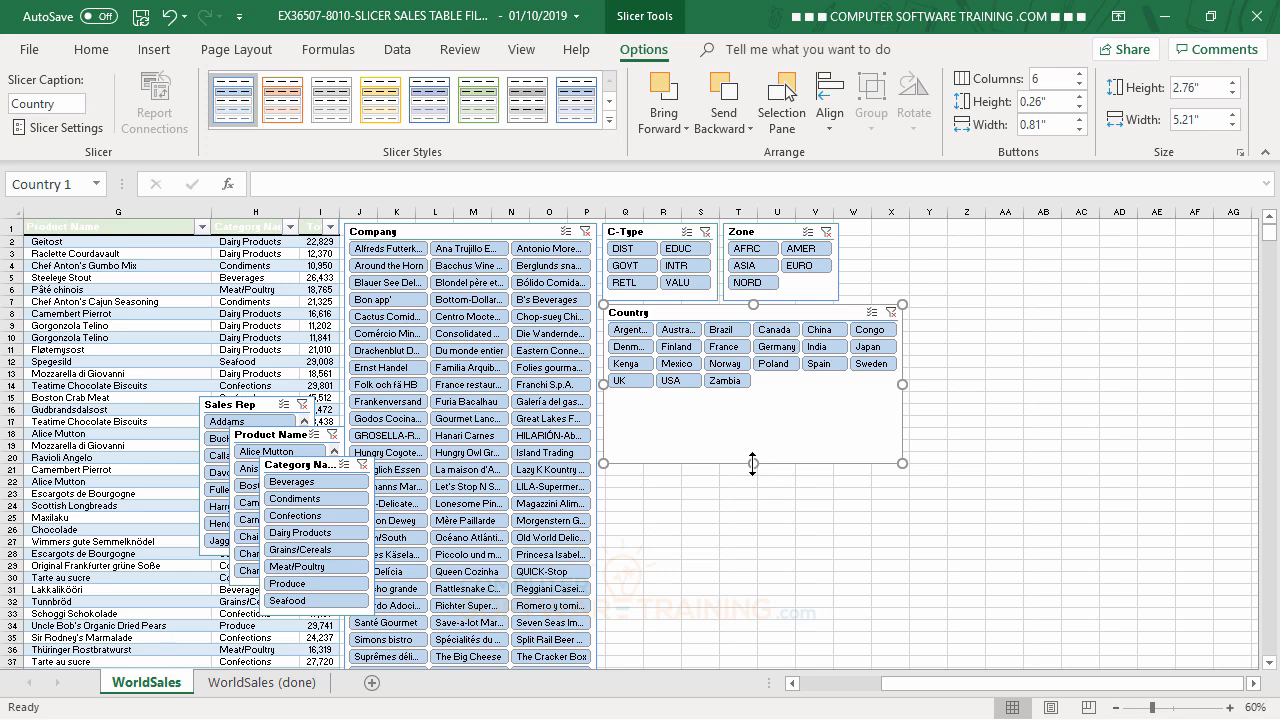
left_click_drag(753, 463, 758, 398)
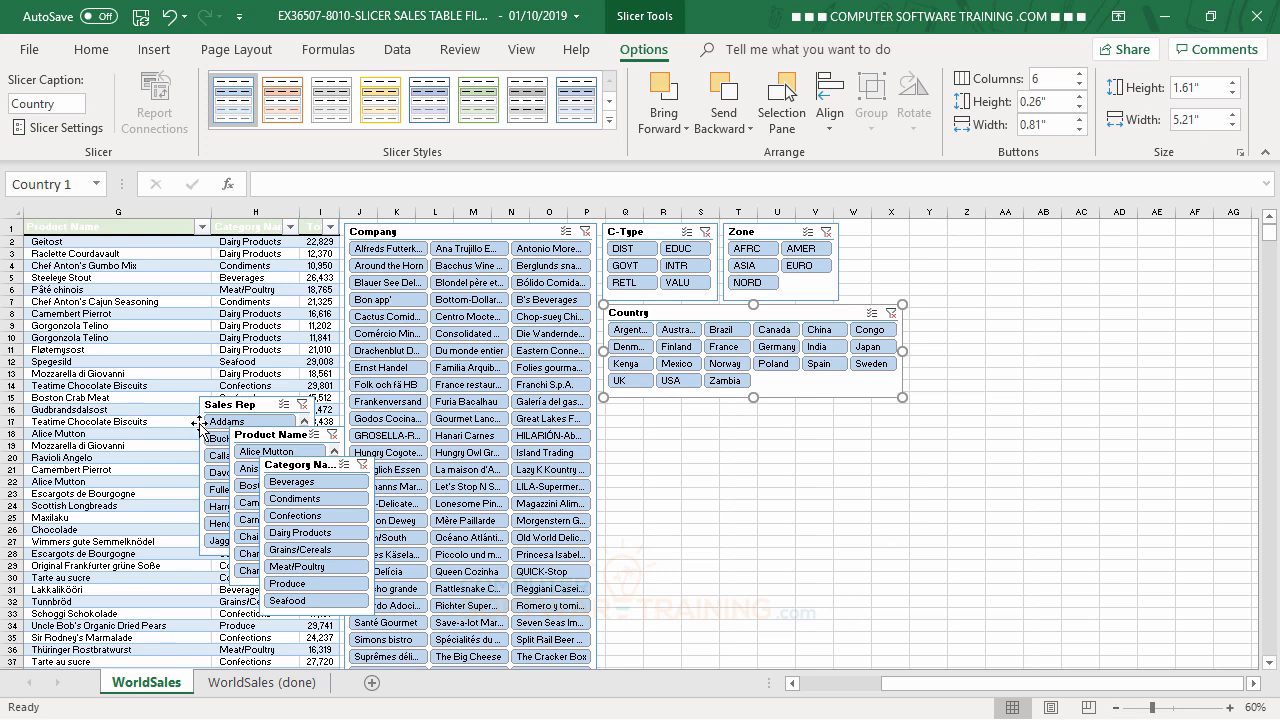
Step: Place the Product Name slicer below the Country slicer and enlarge it to about 5.14 inches wide and 3.89 inches high
left_click_drag(251, 436, 628, 408)
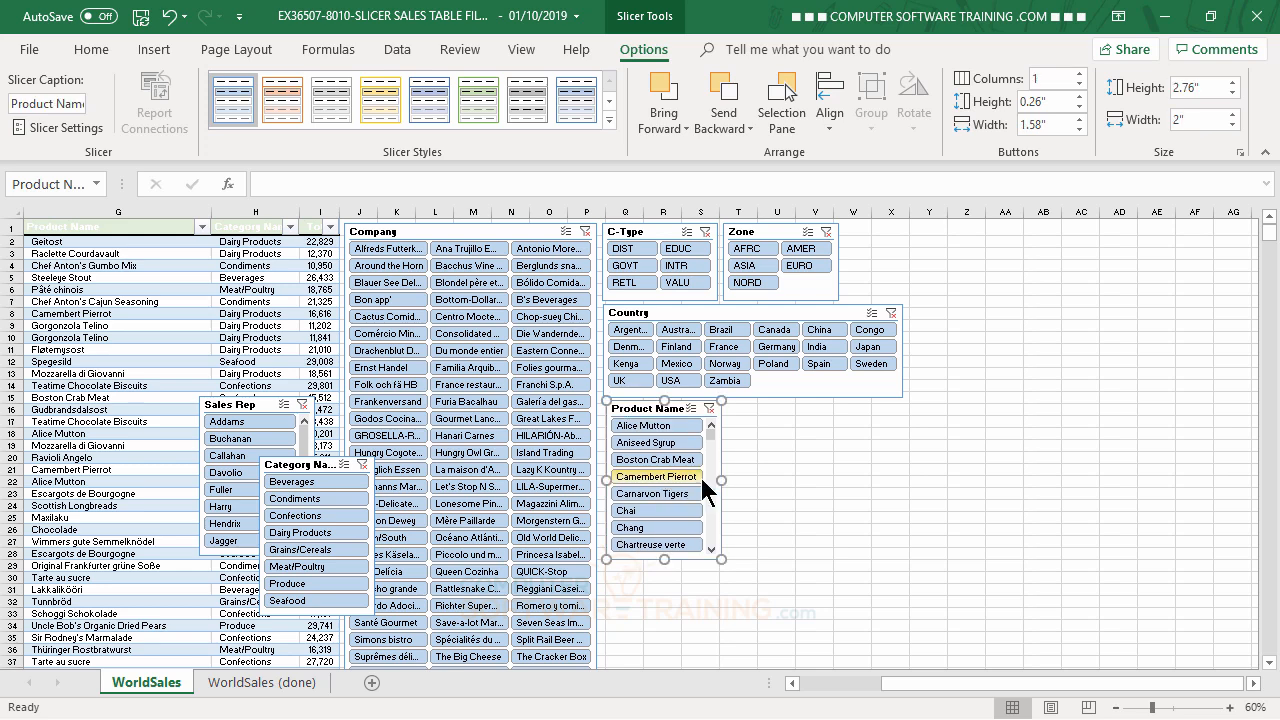
left_click_drag(721, 480, 901, 489)
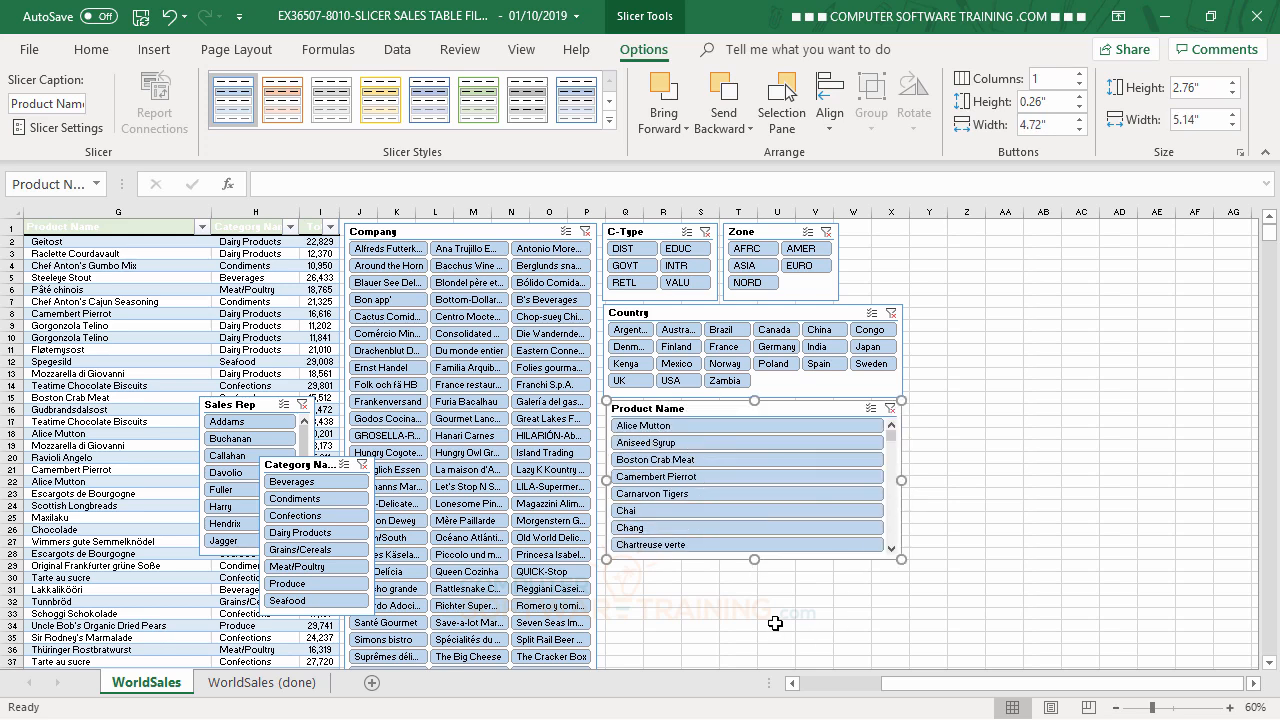
left_click_drag(753, 561, 754, 623)
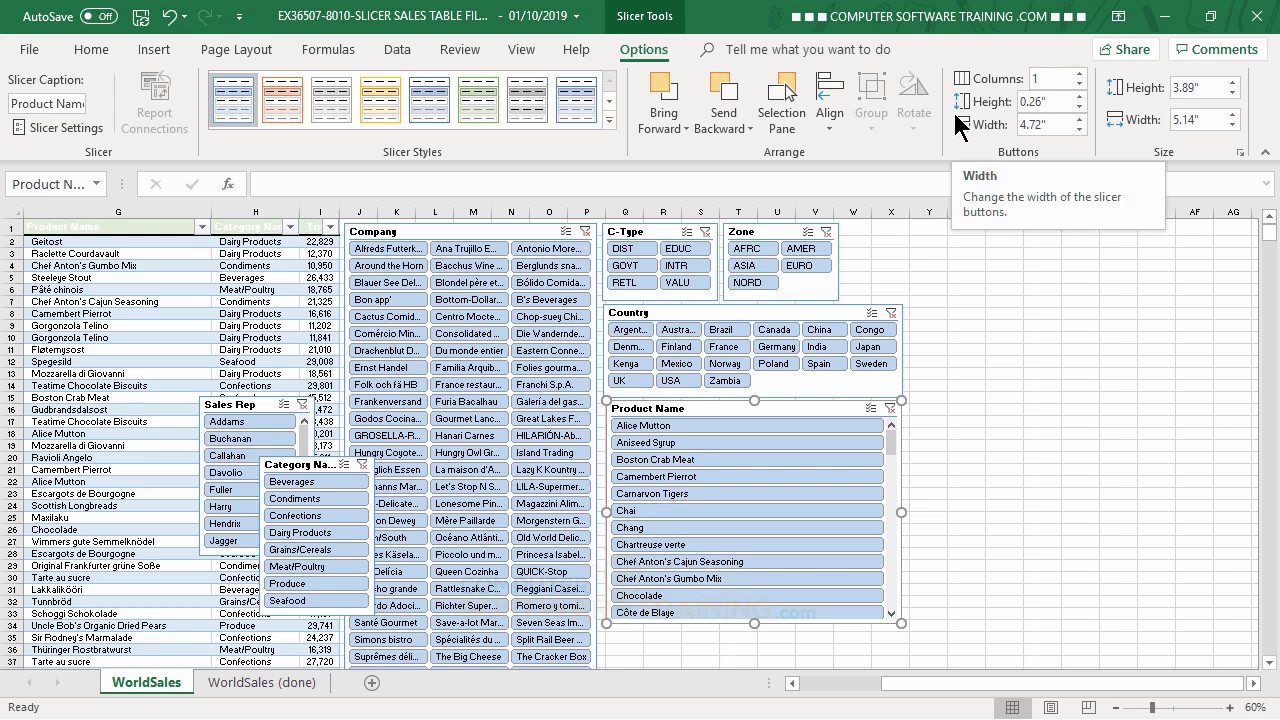
Step: Arrange the Product Name buttons in six columns and lengthen the slicer to about 4.56 inches so all products fit without scrolling
left_click(1080, 74)
left_click(1080, 74)
left_click(1080, 74)
left_click(1080, 74)
left_click(1080, 74)
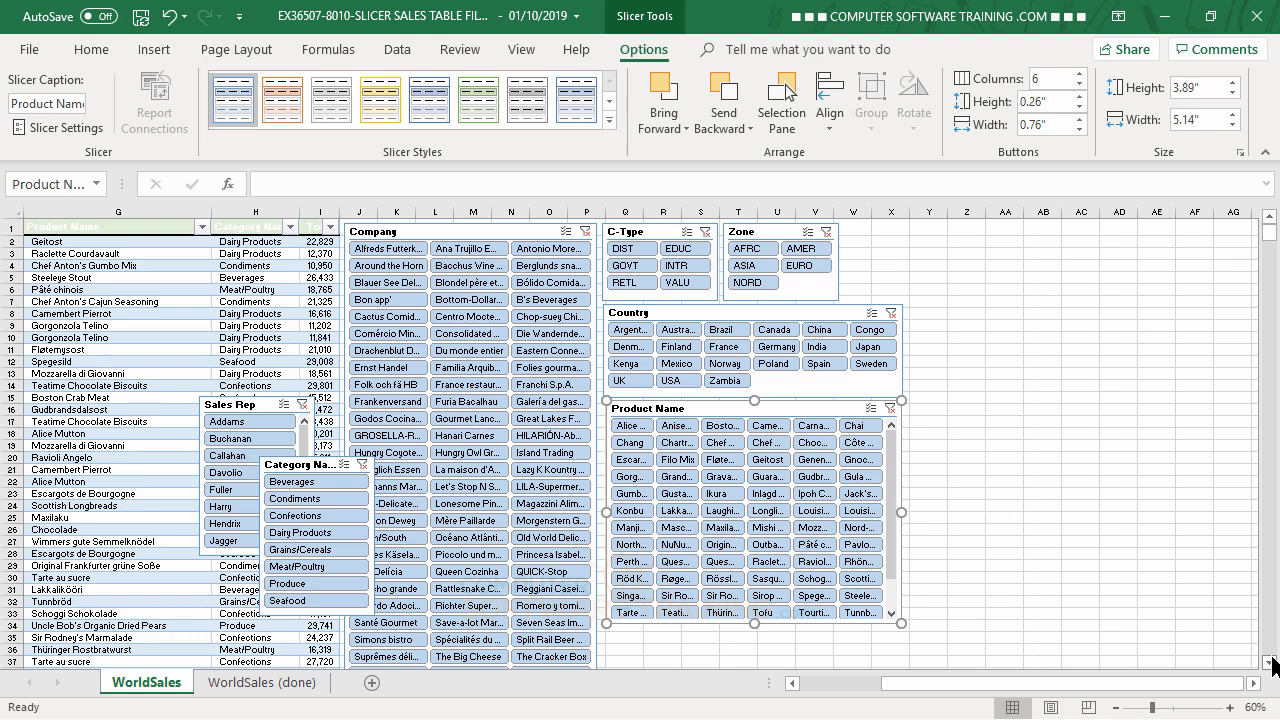
scroll(1272, 665, "down", 5)
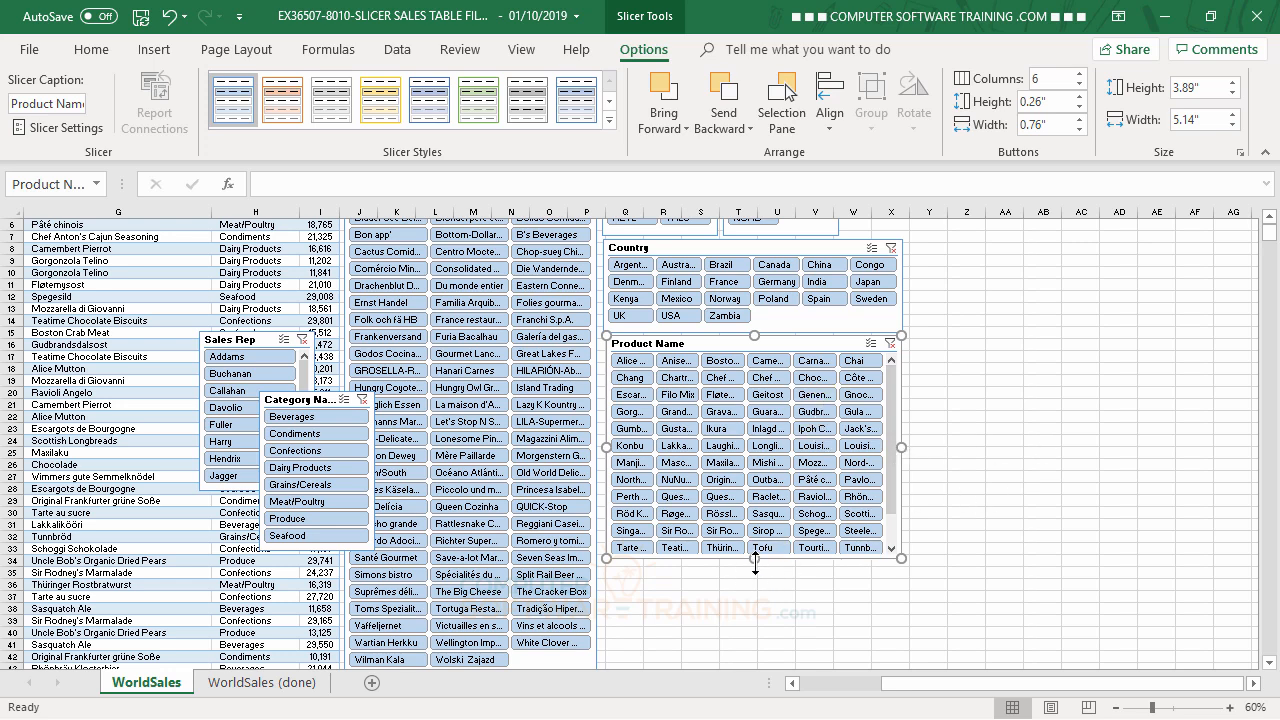
left_click_drag(755, 561, 757, 597)
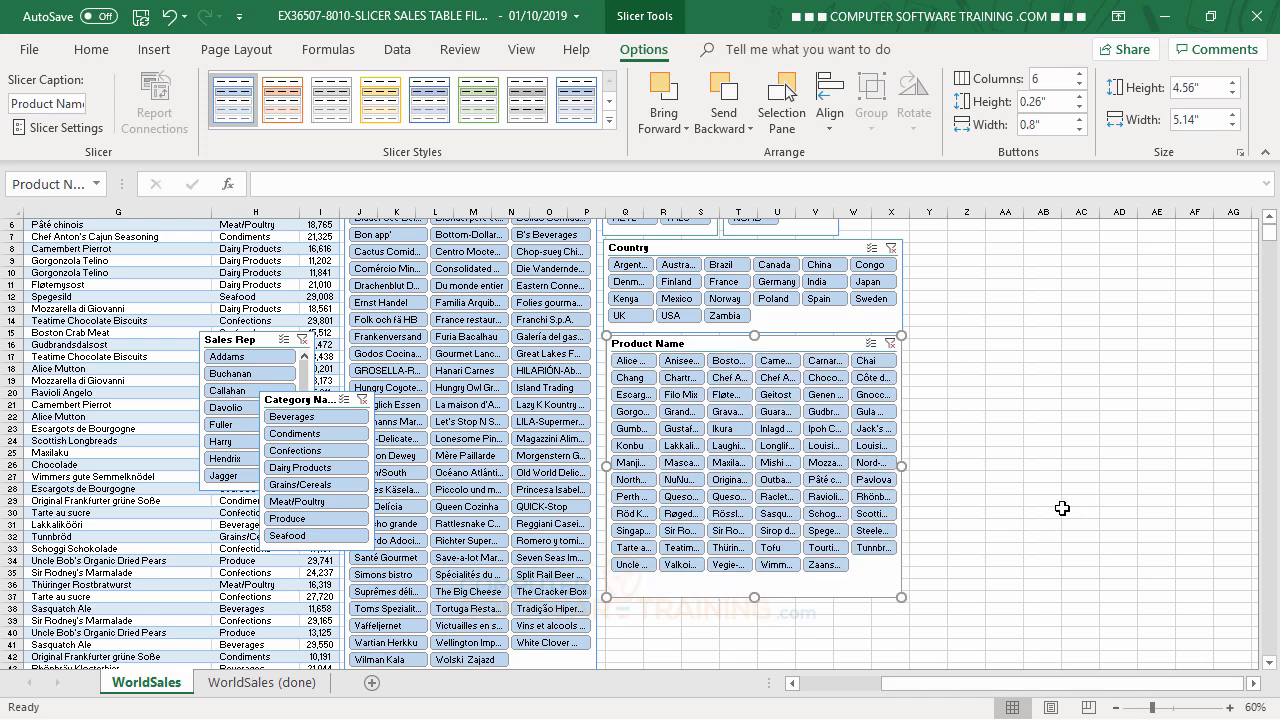
left_click(1108, 465)
Step: Place the Category Name slicer below the Product Name slicer and the Sales Rep slicer beside it, aligned with Product Name's outer edge
scroll(1107, 466, "down", 2)
scroll(1107, 466, "down", 2)
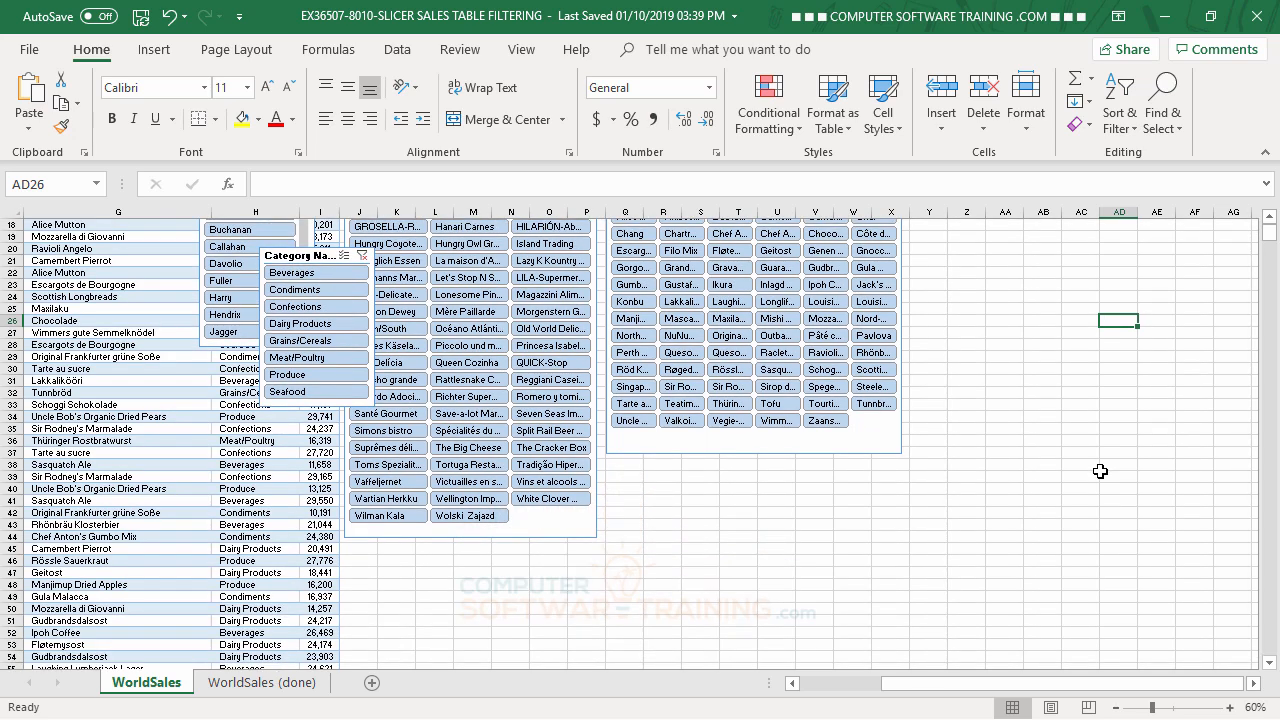
left_click(281, 257)
left_click_drag(281, 257, 628, 469)
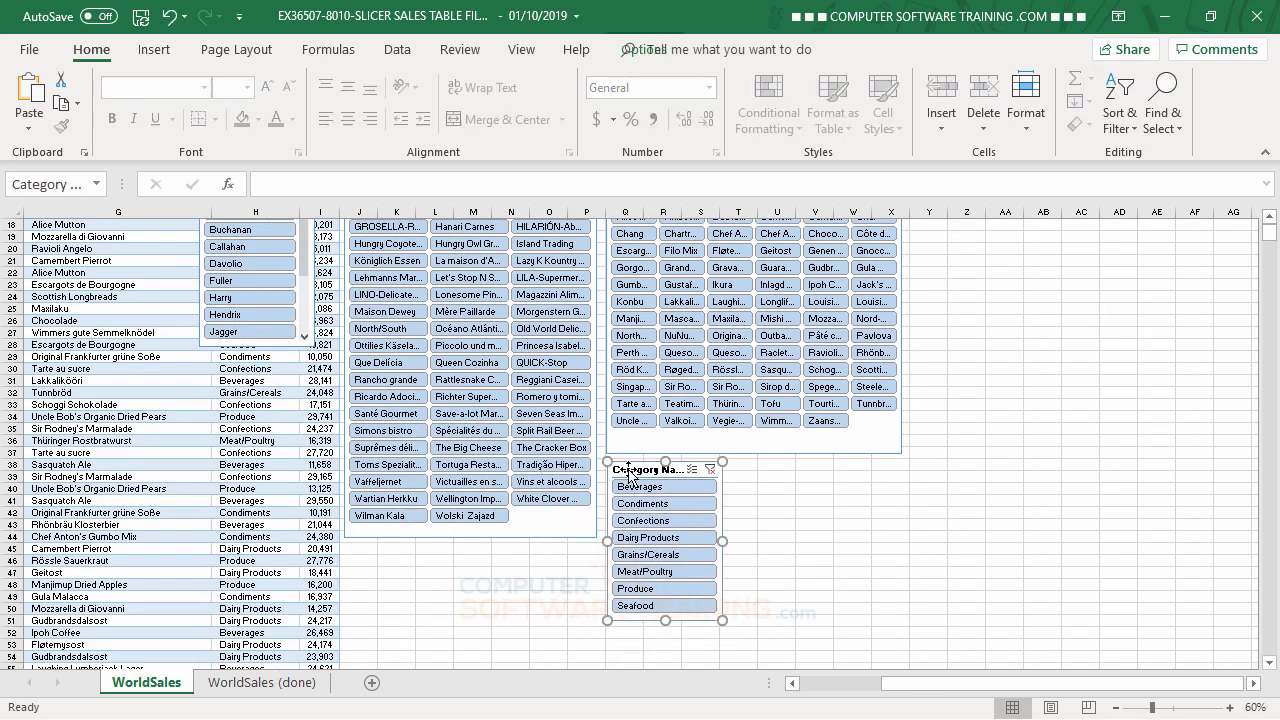
left_click(438, 597)
scroll(300, 300, "up", 1)
left_click_drag(226, 240, 812, 502)
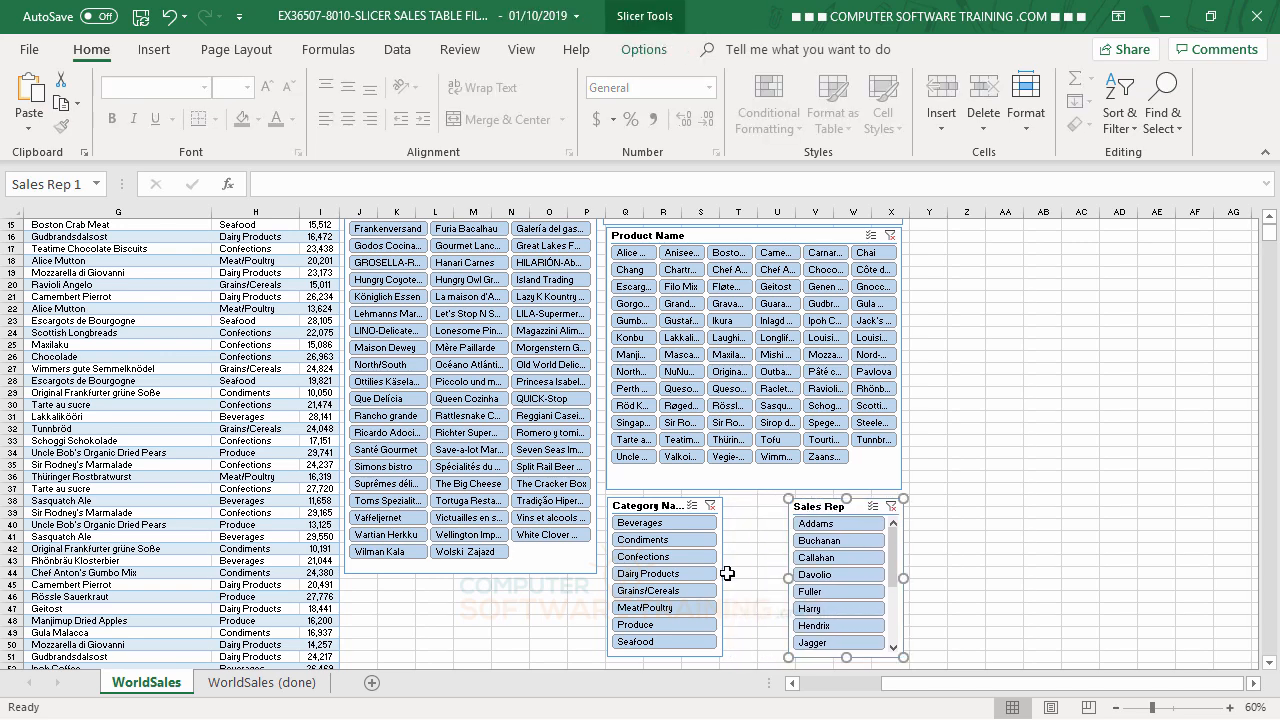
Step: Widen the Category Name slicer to about 2.55 inches and the Sales Rep slicer to about 2.51 inches, closing the gap between them
left_click(674, 508)
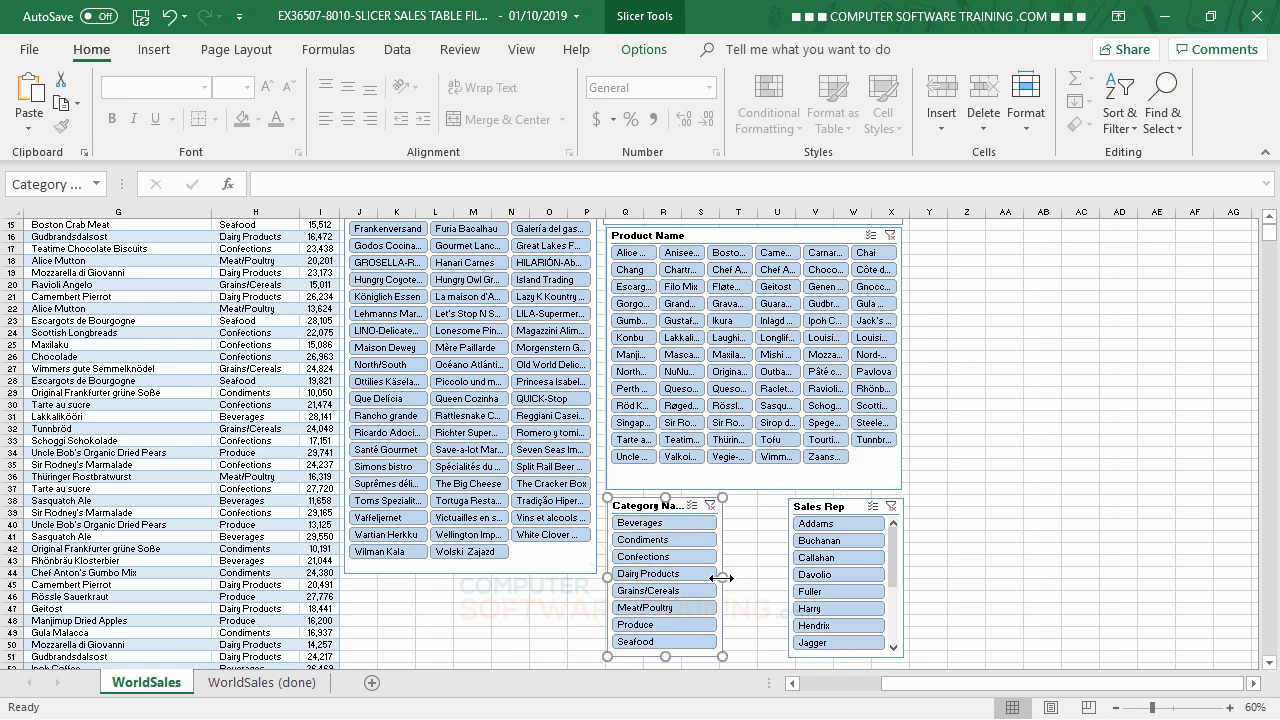
left_click_drag(723, 577, 754, 580)
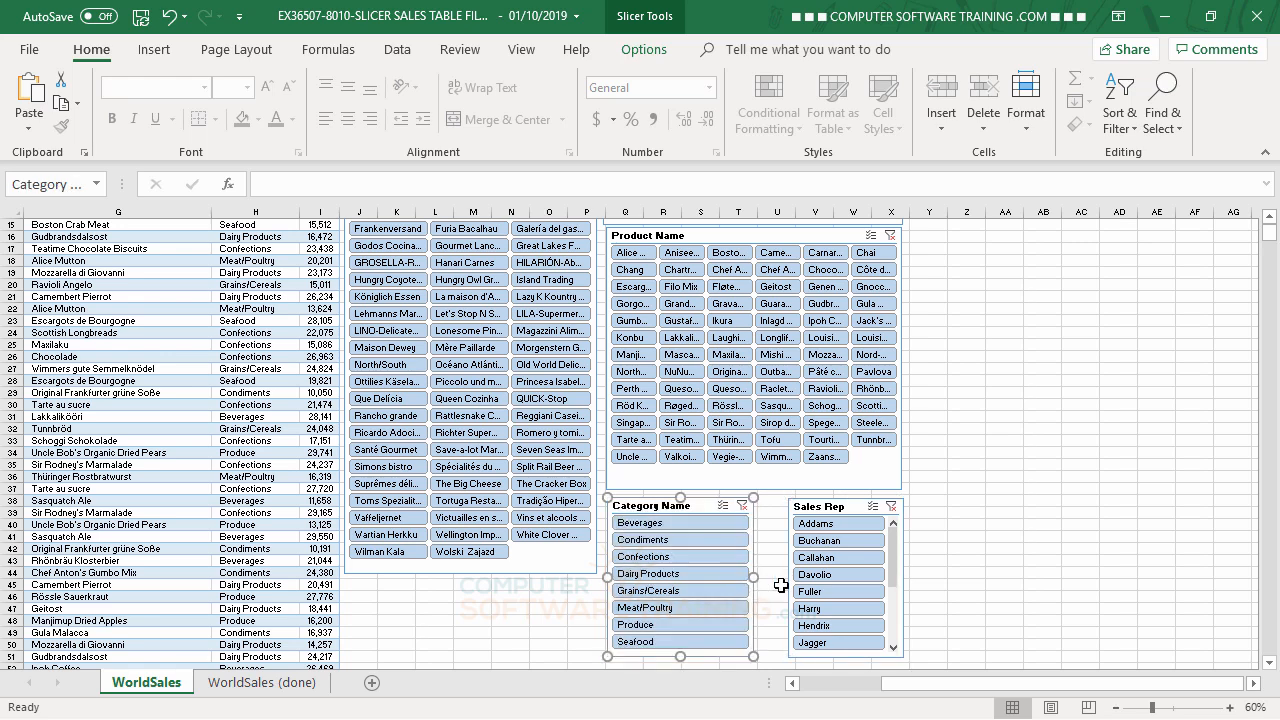
left_click(826, 510)
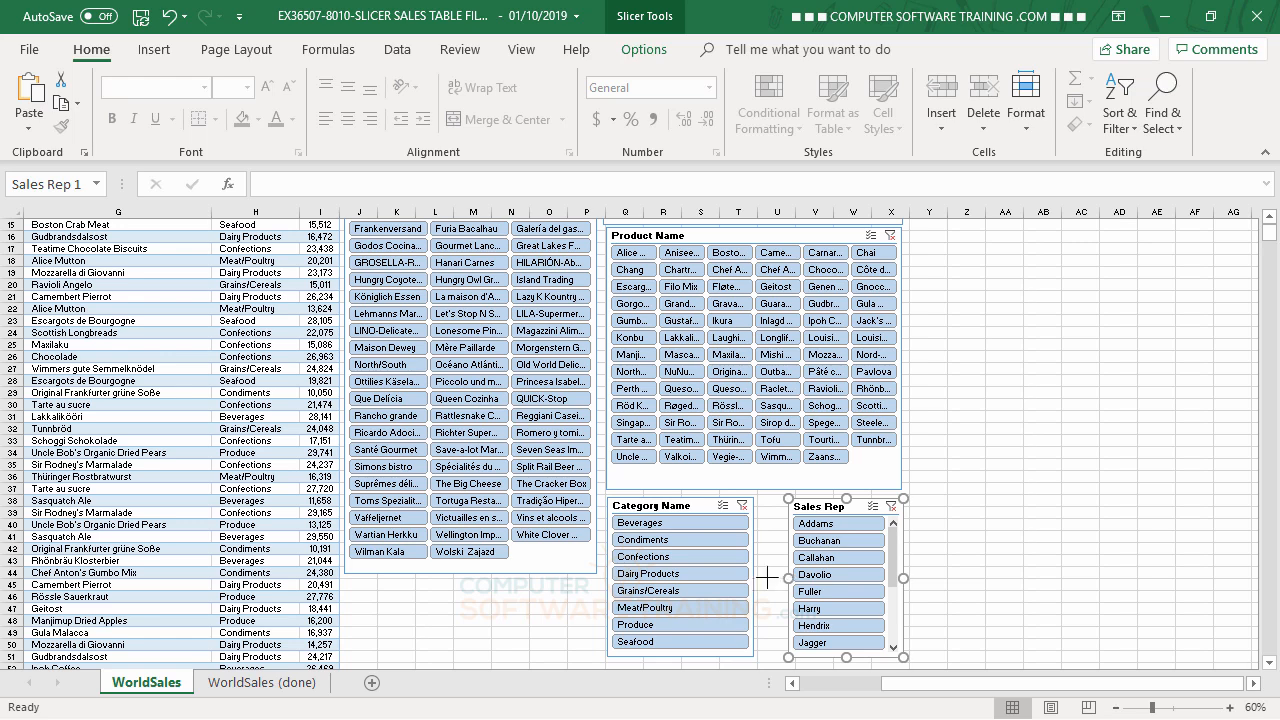
left_click_drag(766, 577, 758, 577)
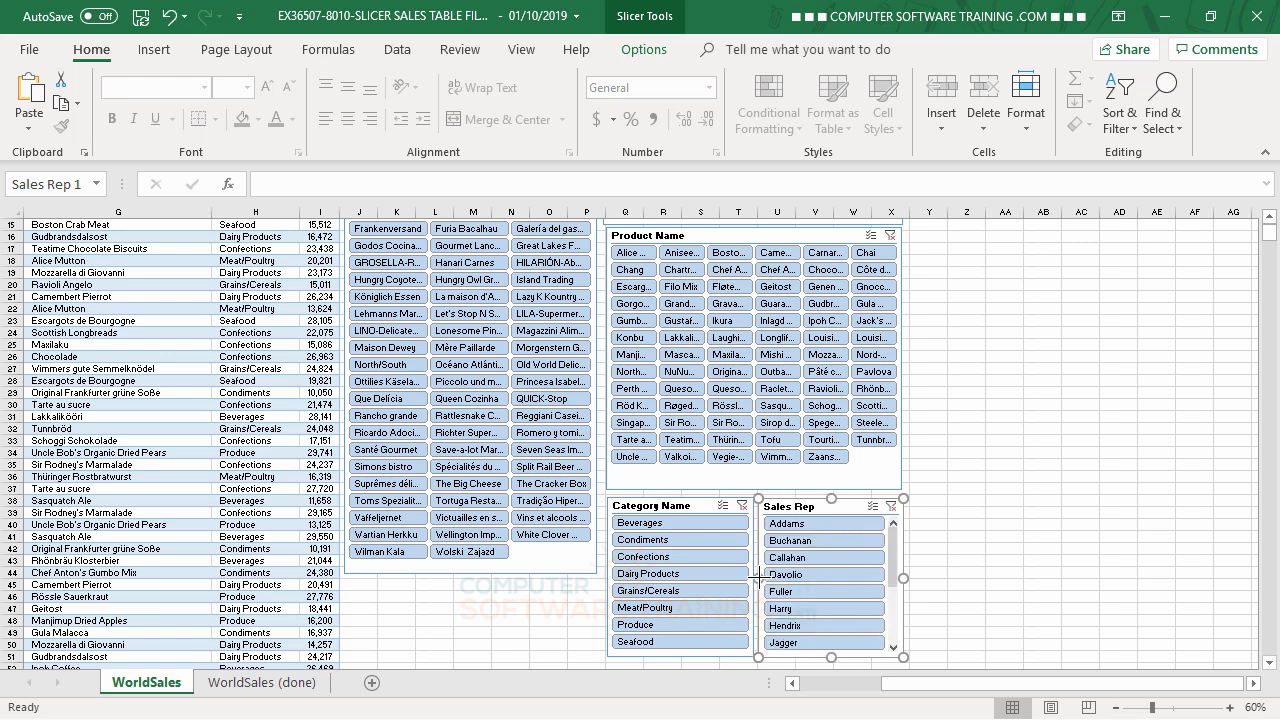
Step: Arrange the buttons of the Category Name and Sales Rep slicers in two columns each
left_click(692, 508)
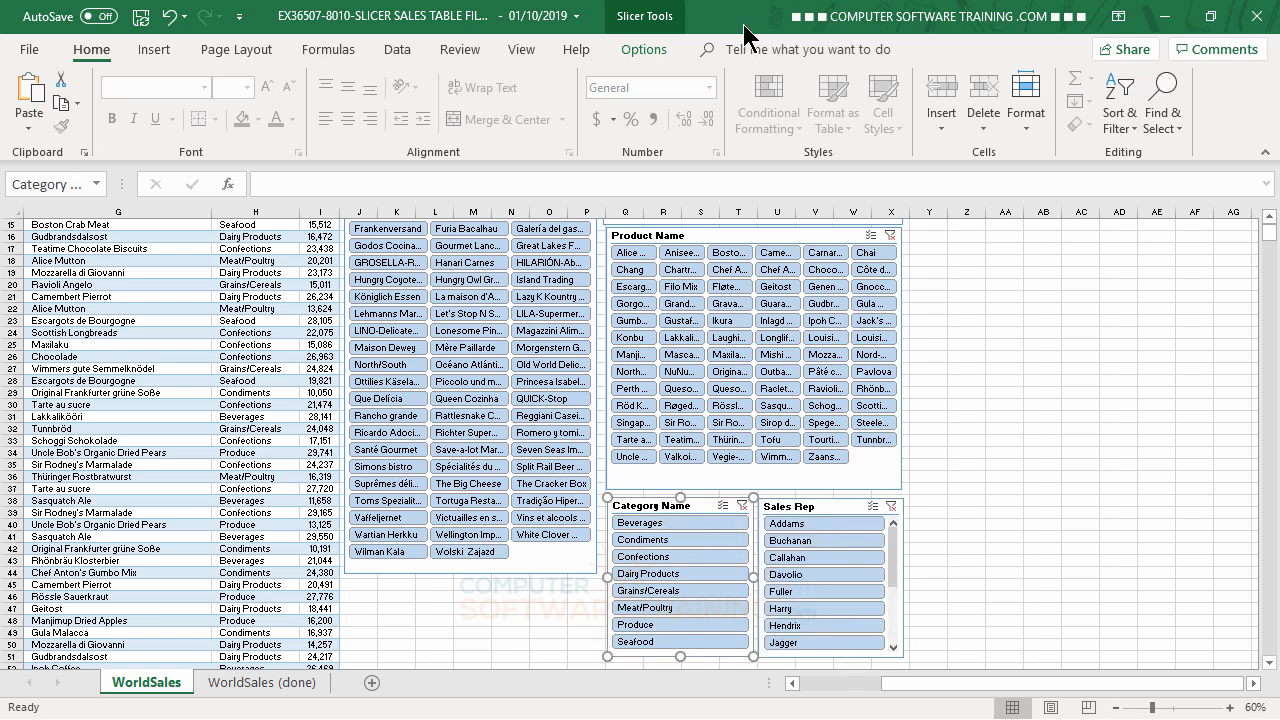
left_click(643, 50)
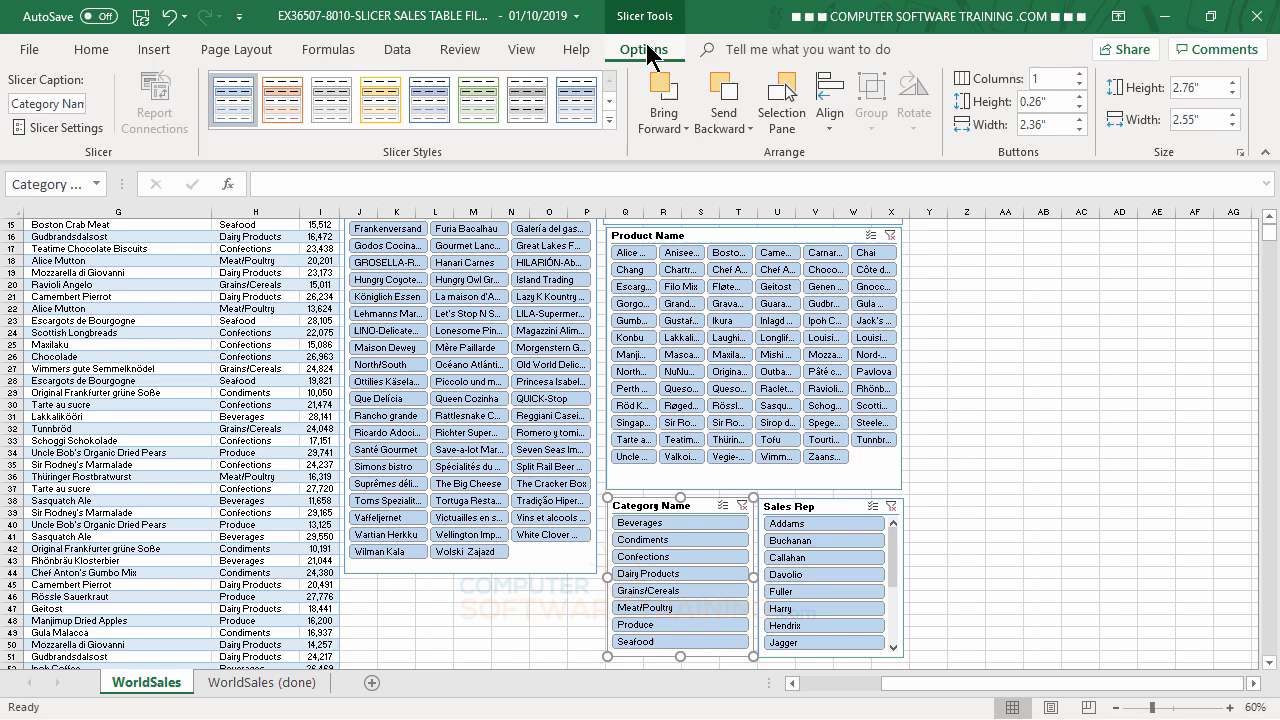
left_click(1079, 74)
left_click(1079, 74)
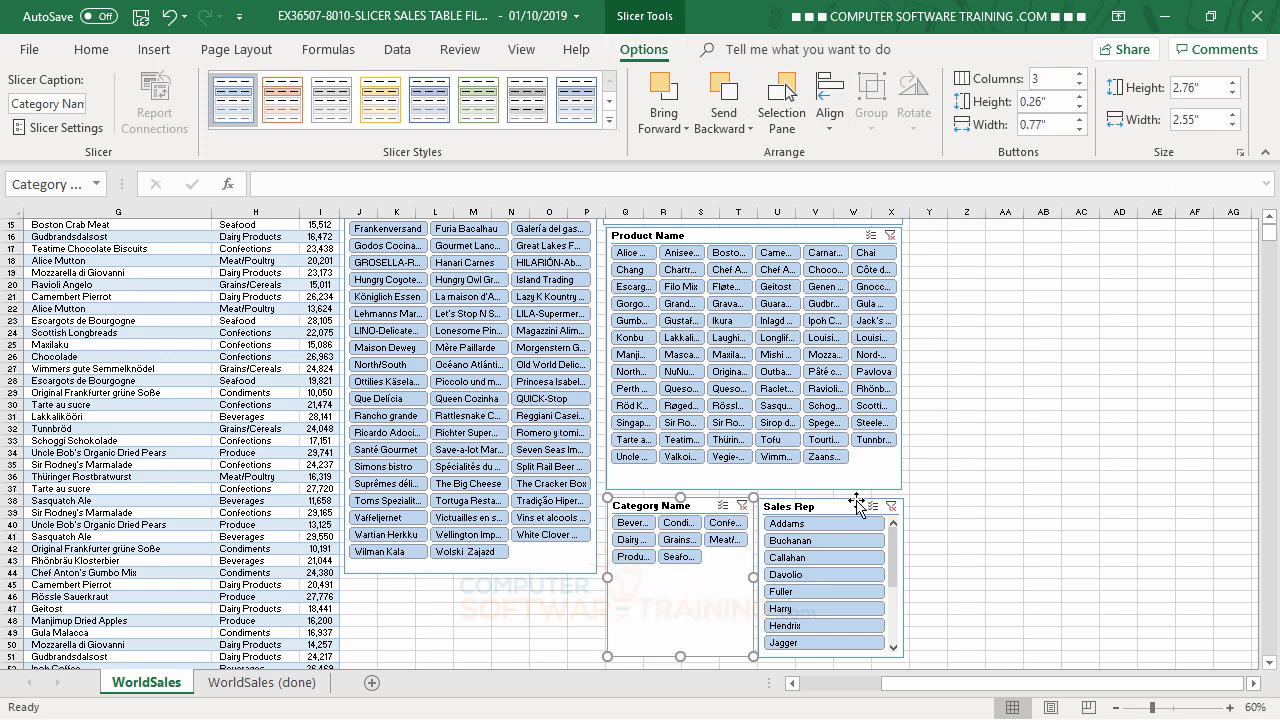
left_click(1080, 83)
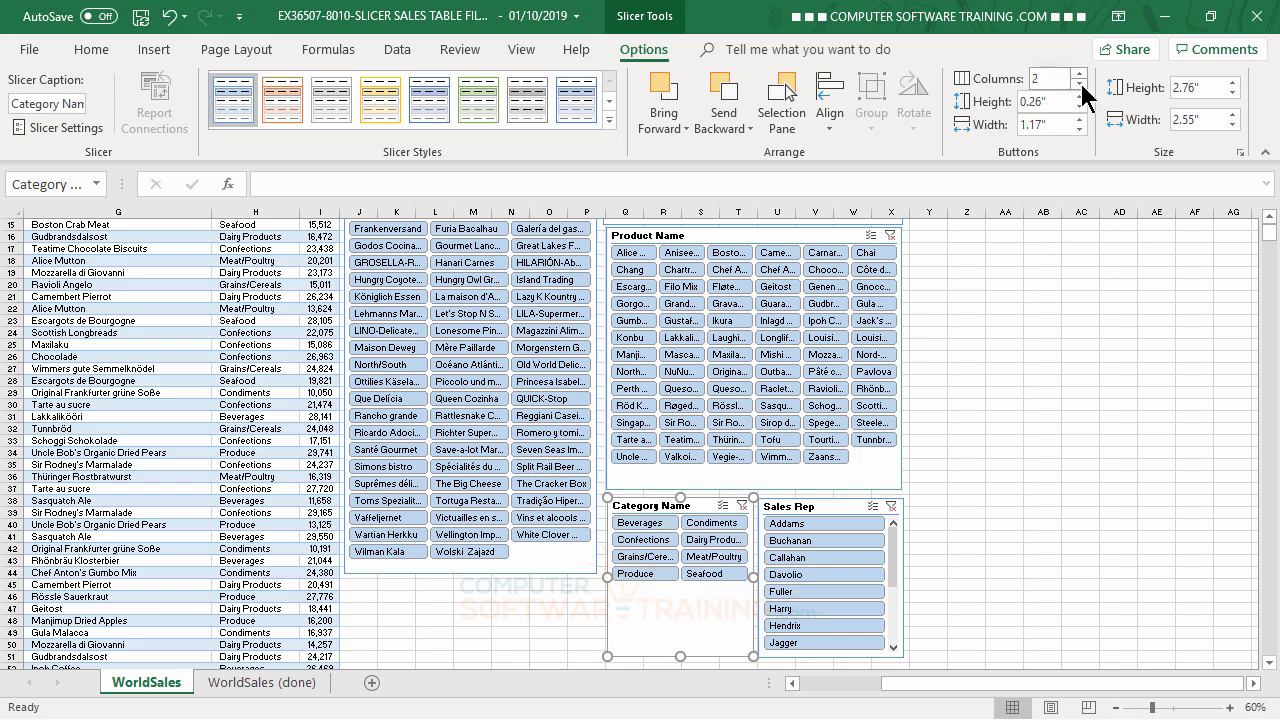
left_click(828, 510)
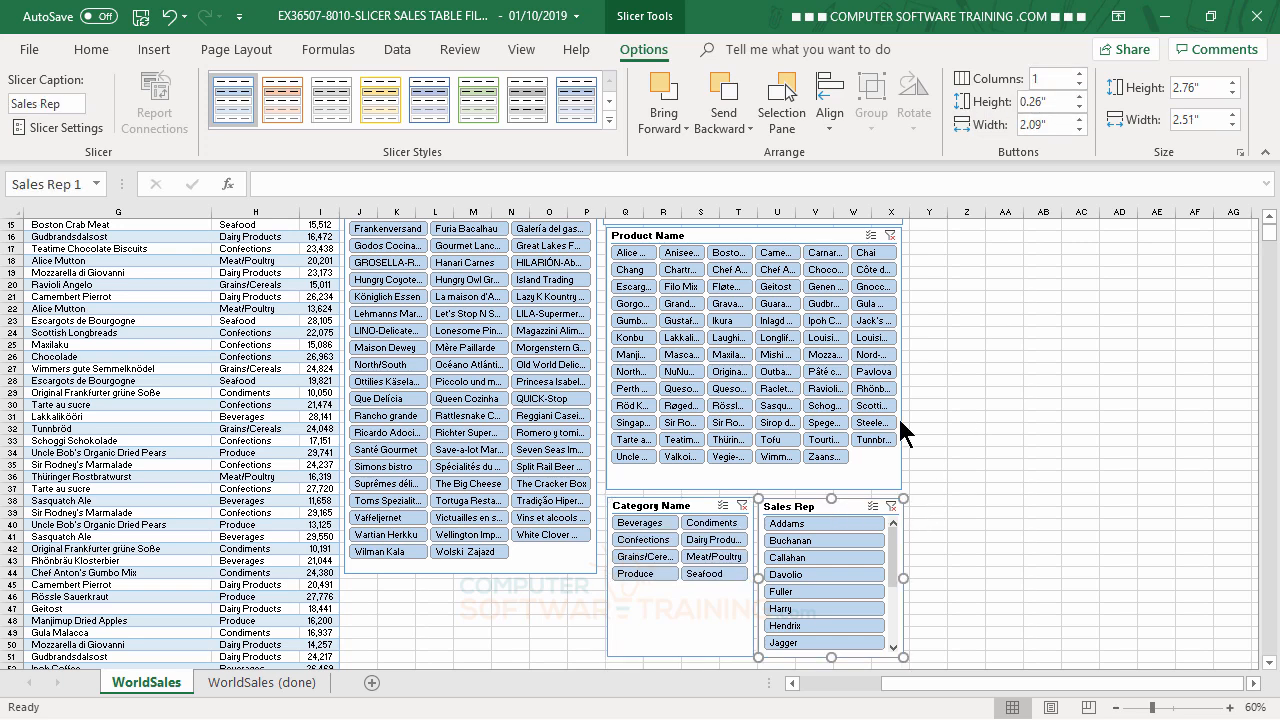
left_click(1080, 76)
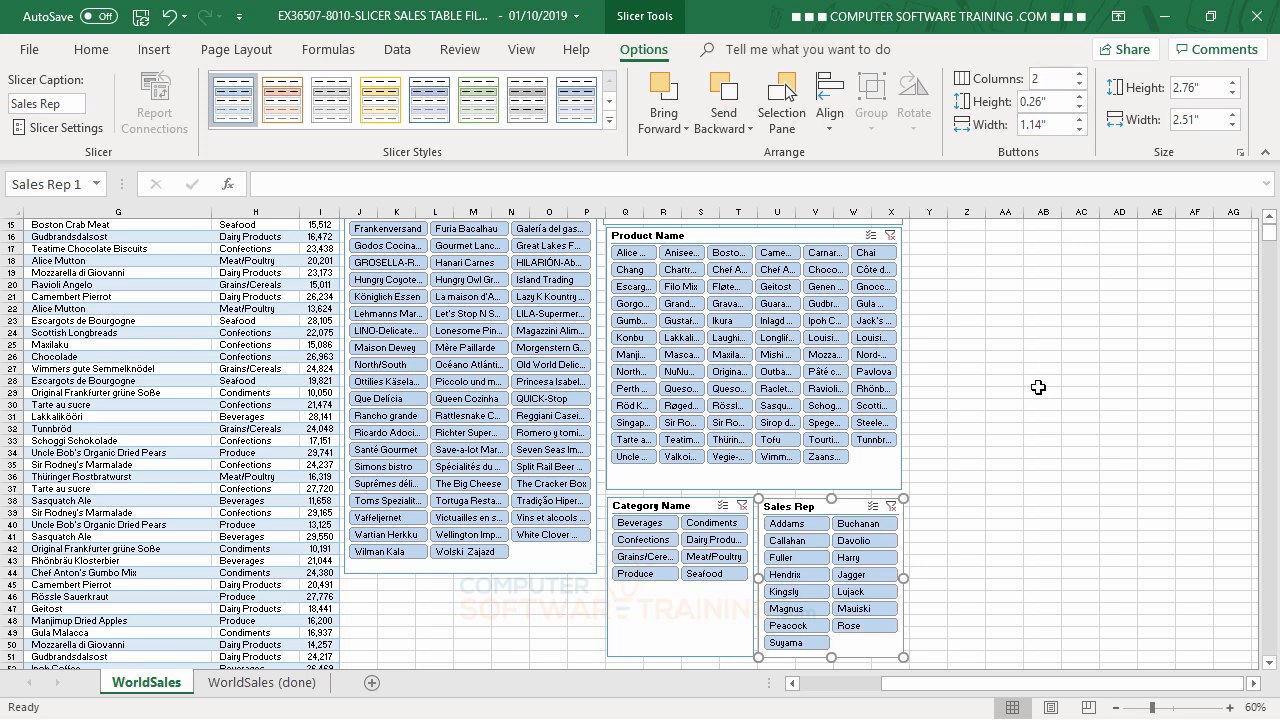
left_click(1030, 428)
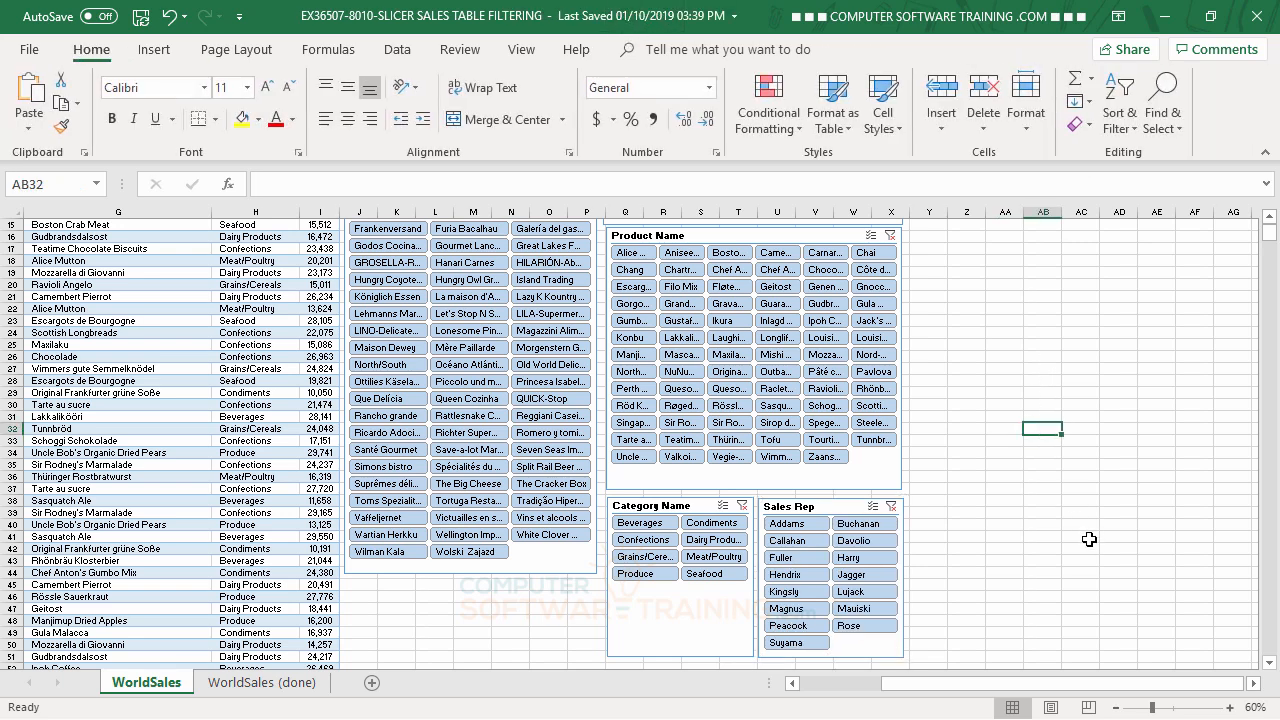
Step: Apply the light yellow slicer style to the Company slicer and the light green style to the C-Type slicer
scroll(1089, 539, "up", 5)
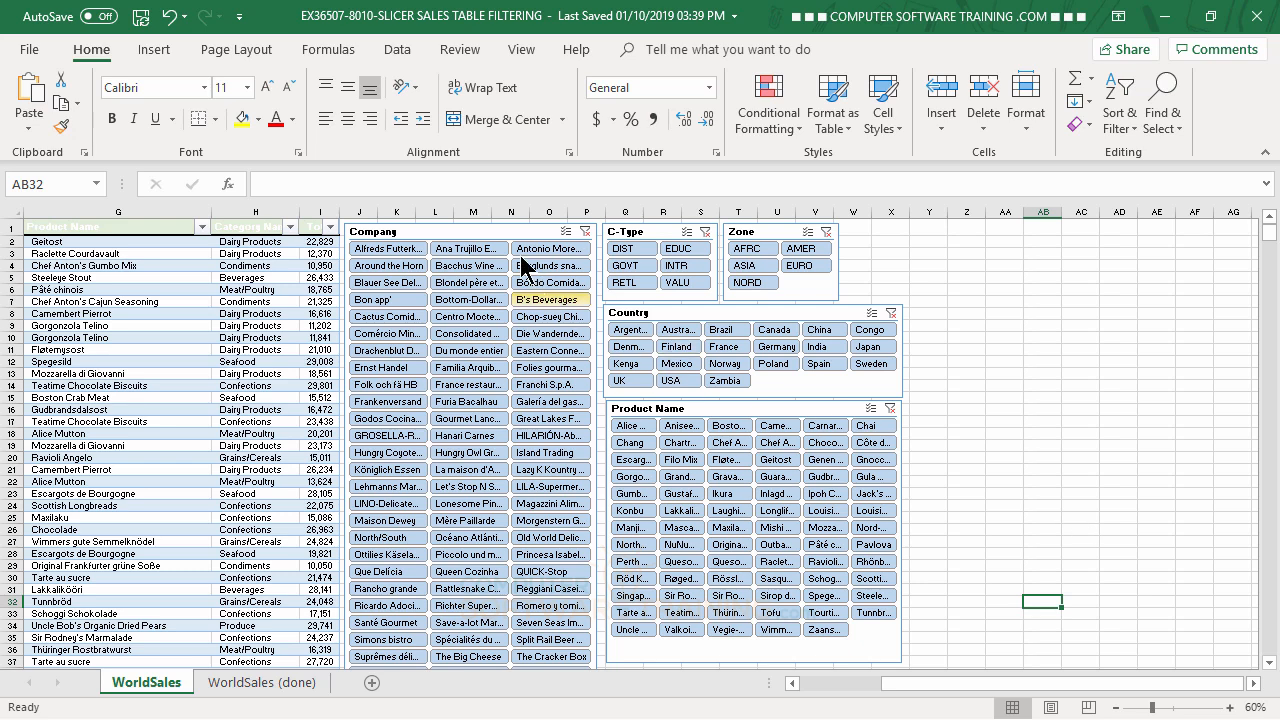
left_click(466, 227)
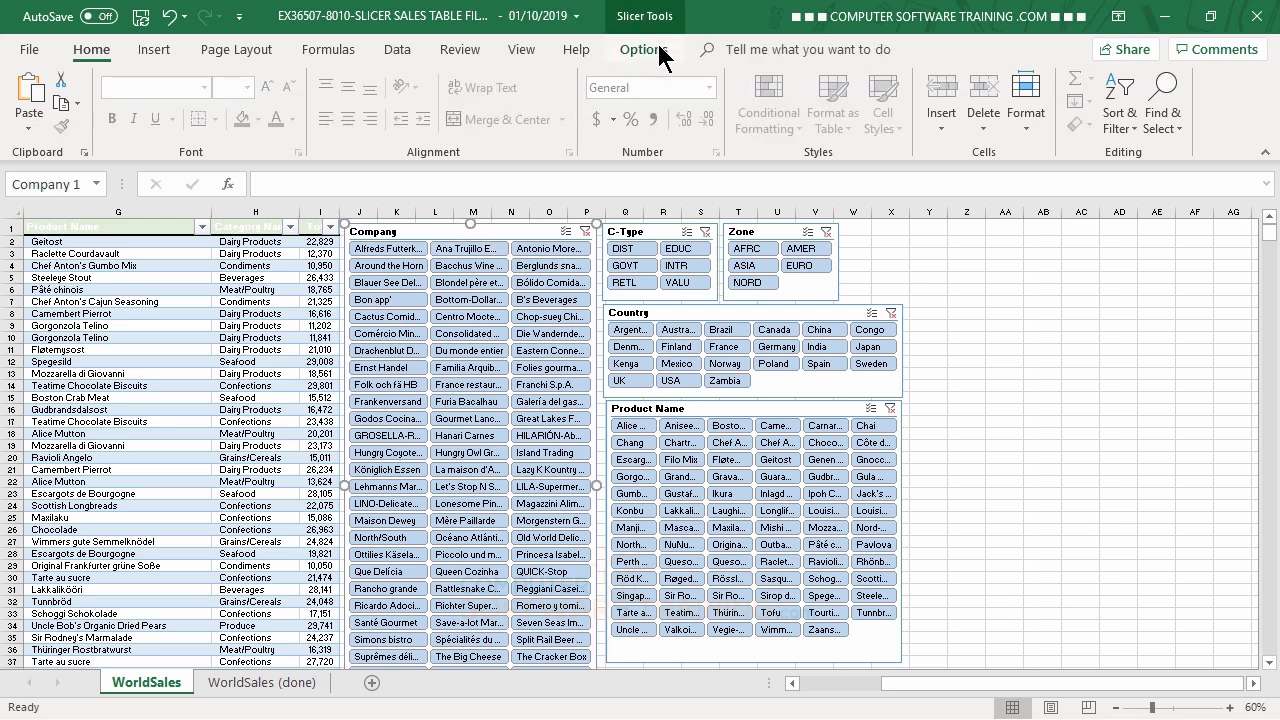
left_click(643, 49)
left_click(364, 94)
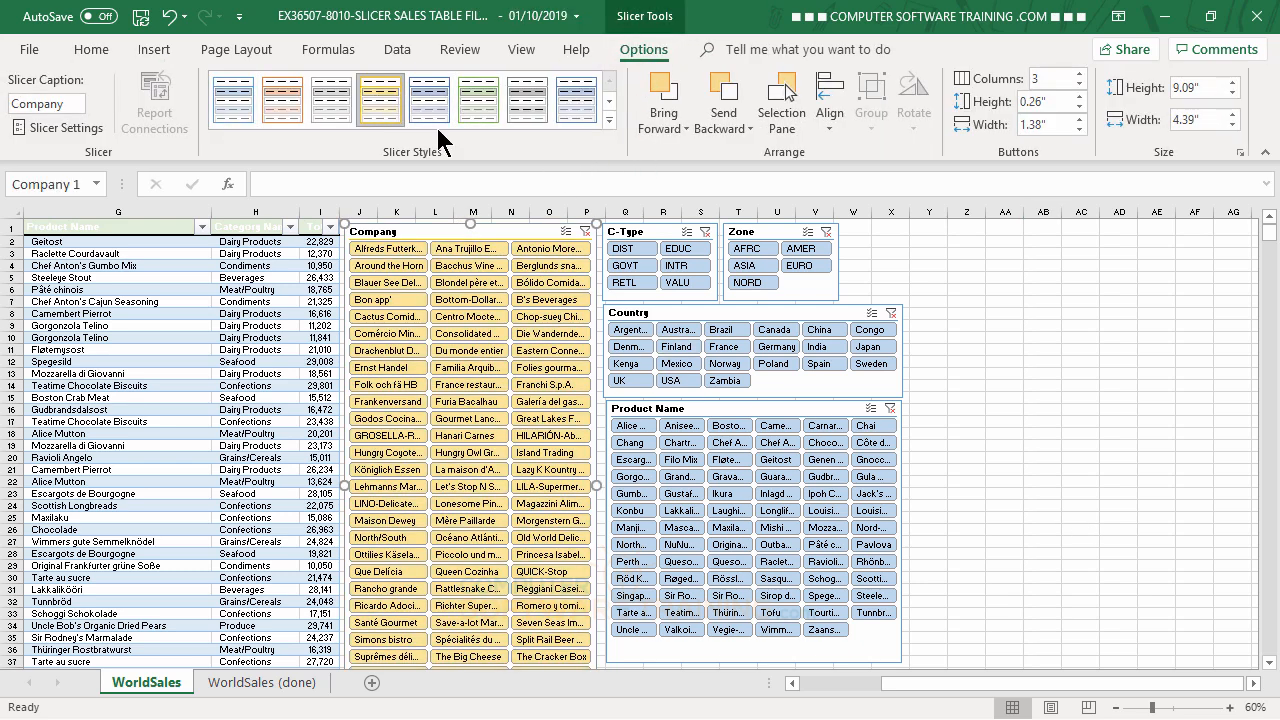
left_click(652, 231)
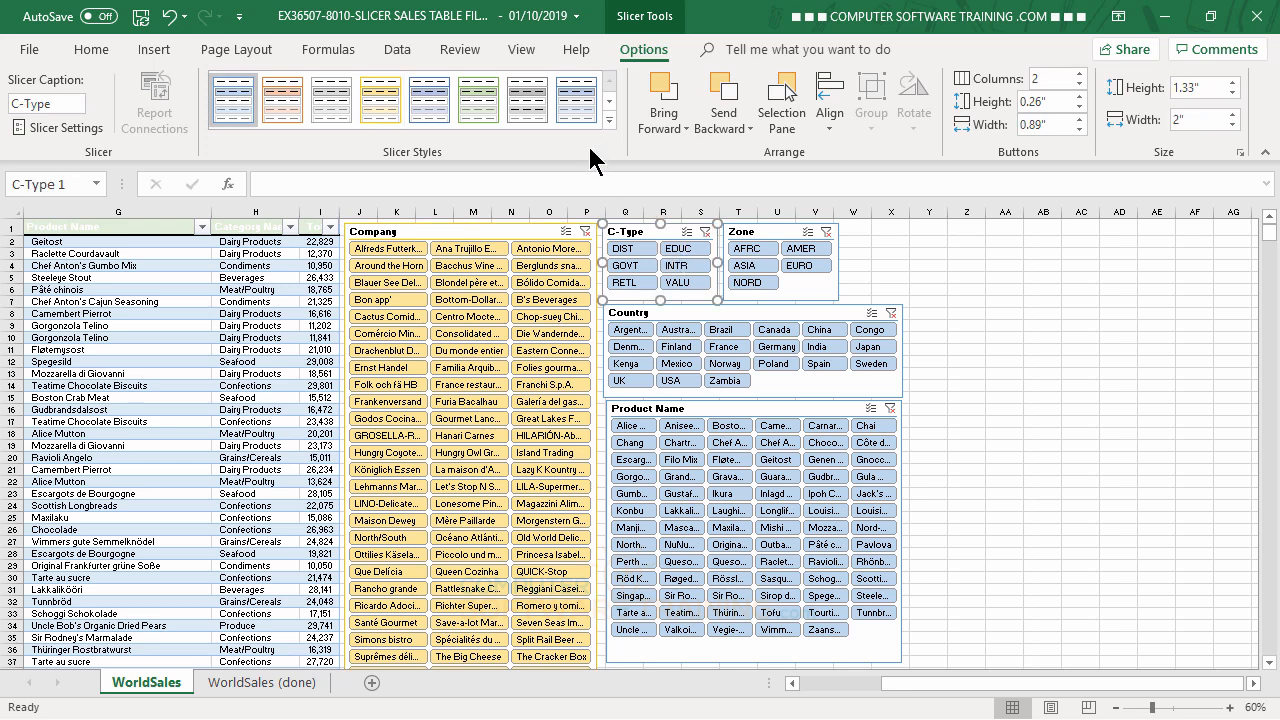
left_click(476, 102)
left_click(1051, 387)
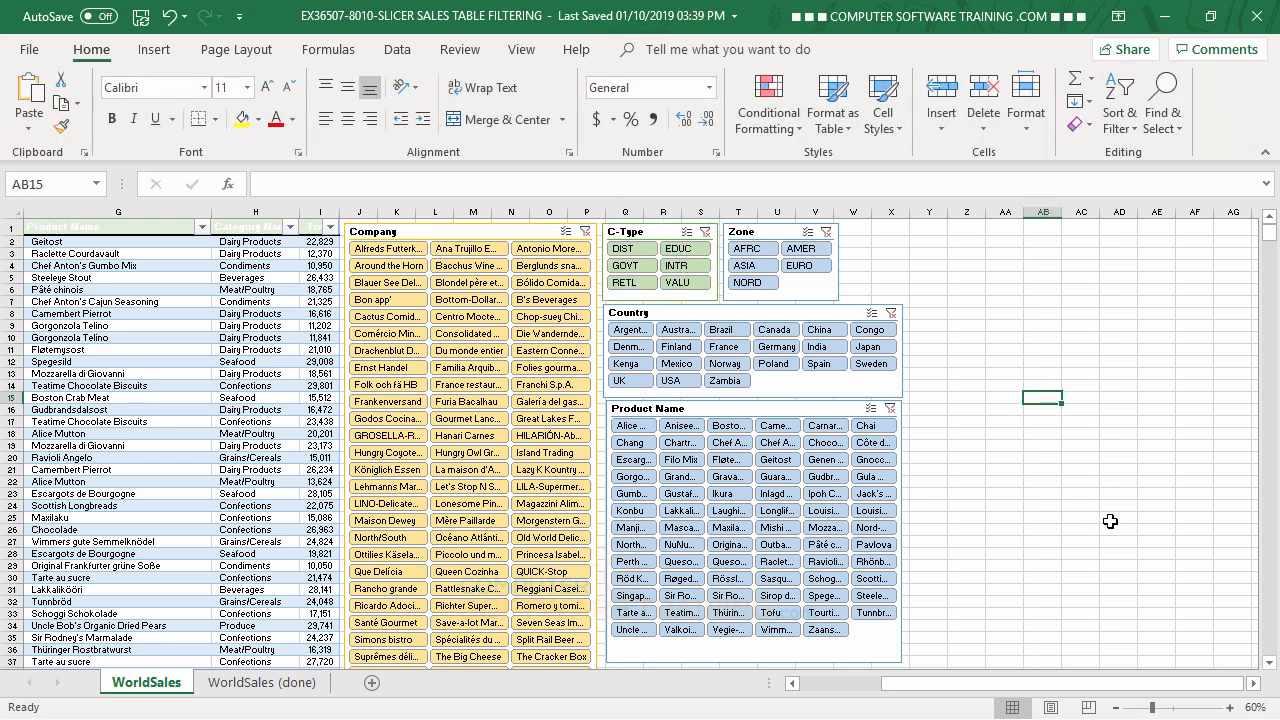
scroll(1105, 522, "down", 4)
scroll(1105, 522, "up", 4)
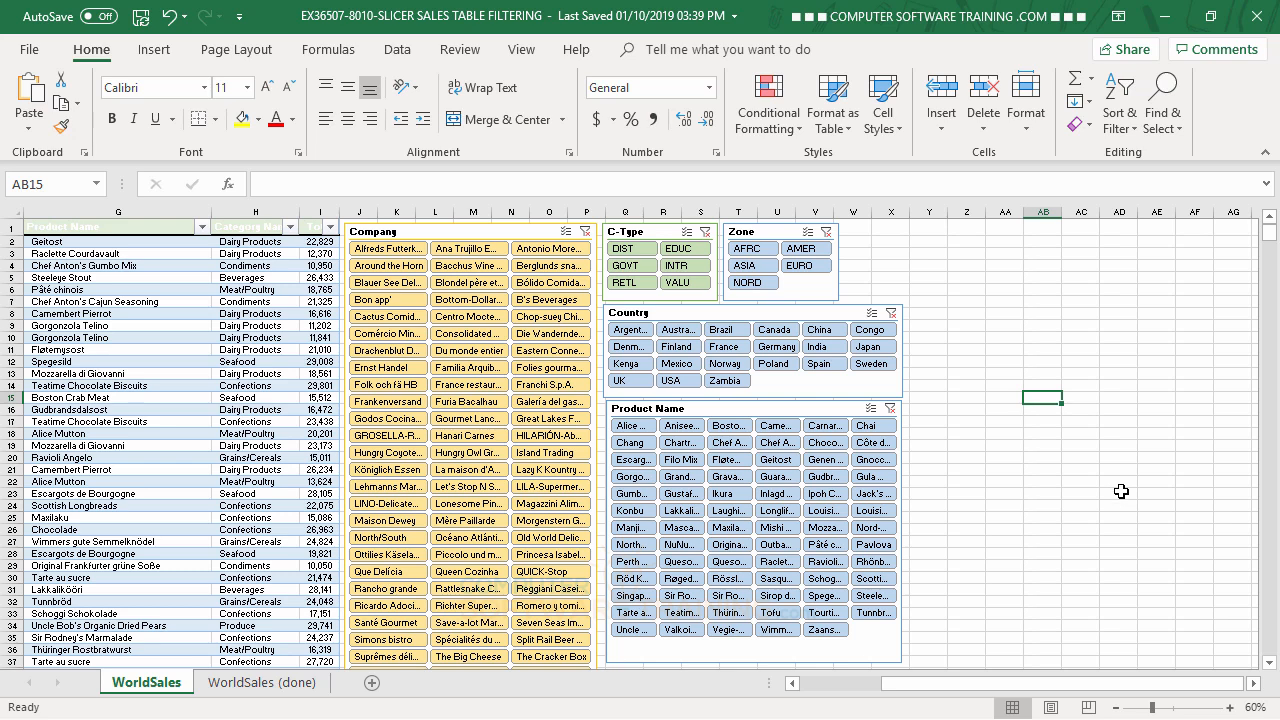